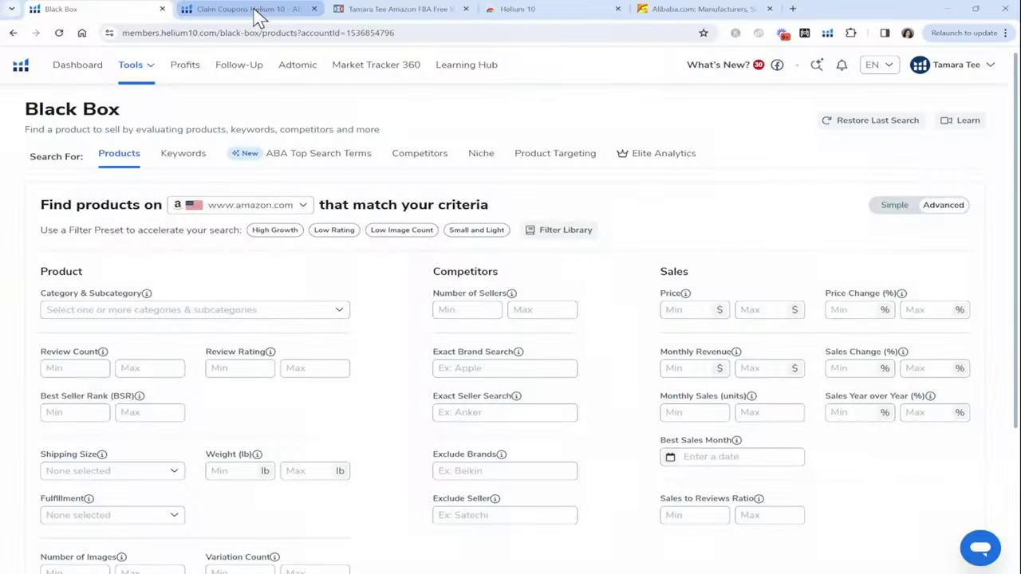
# - Switch to the Helium 10 coupon page and open the checkout for the 20% OFF for 6 Months offer
pyautogui.click(257, 12)
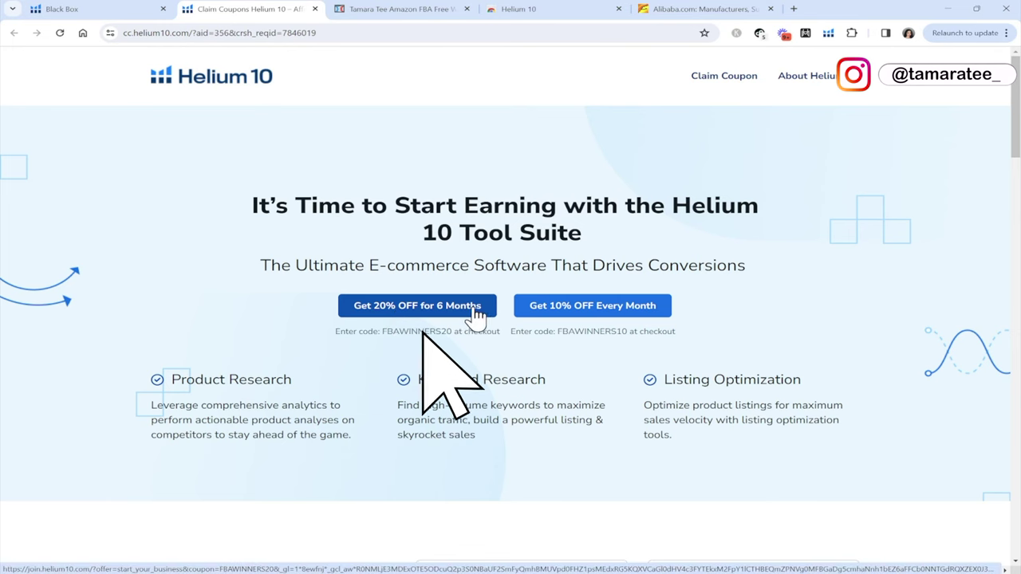
pyautogui.click(428, 311)
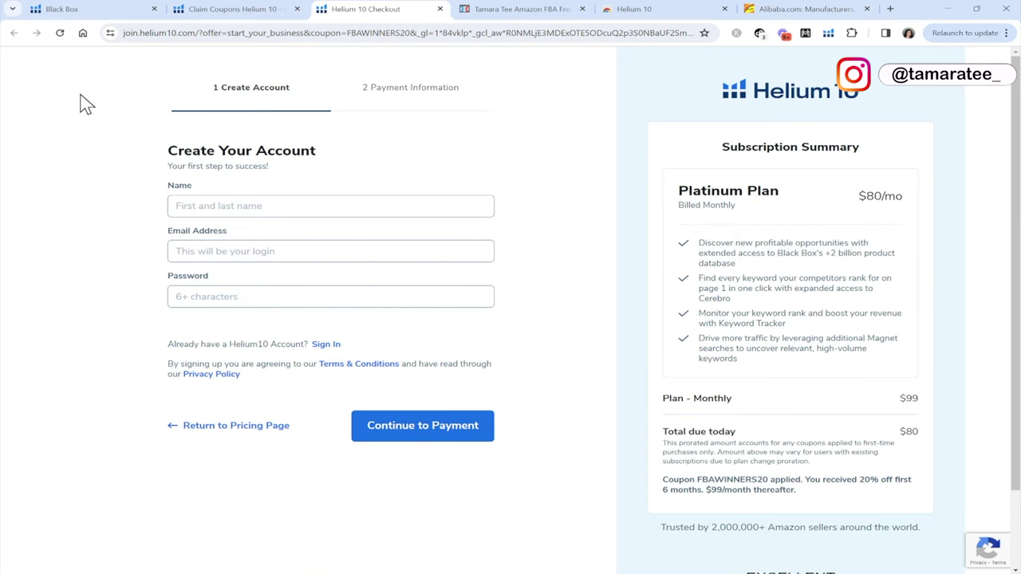
# - Return to the Helium 10 members area and open the Black Box product research tool
pyautogui.click(94, 8)
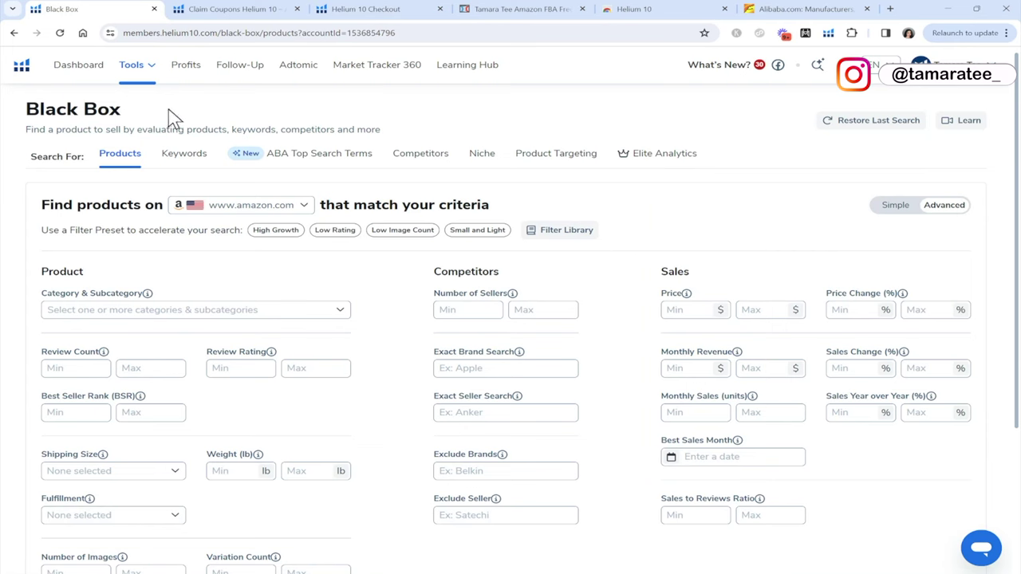
pyautogui.click(136, 67)
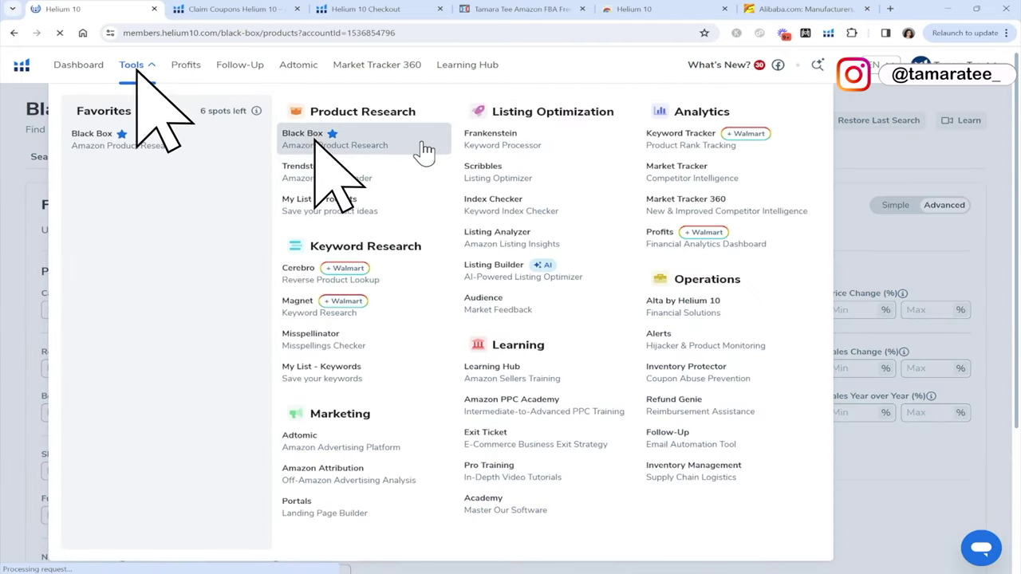
pyautogui.click(423, 148)
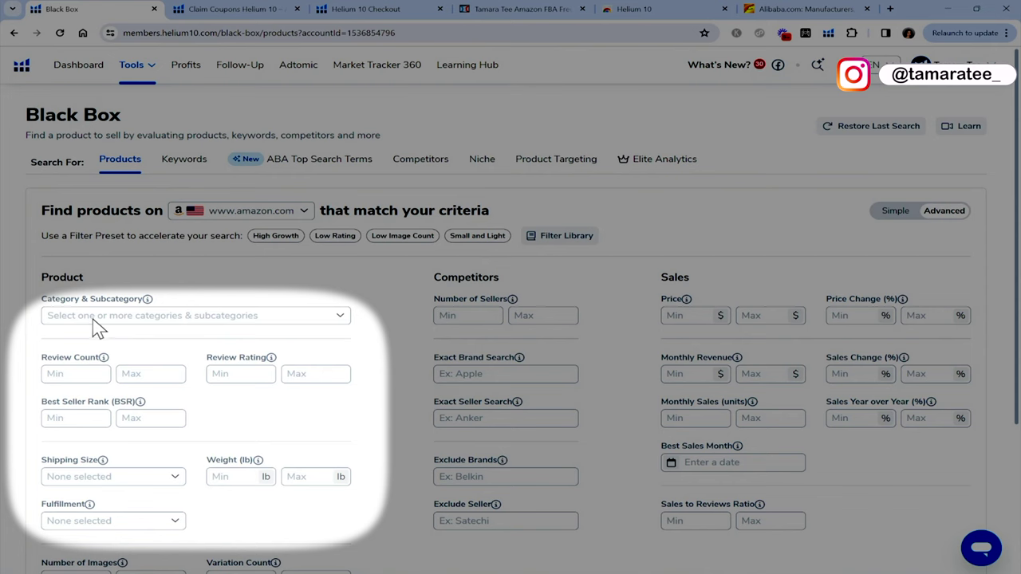
# - Choose Arts, Crafts & Sewing as the product category and look through the other available categories
pyautogui.click(302, 317)
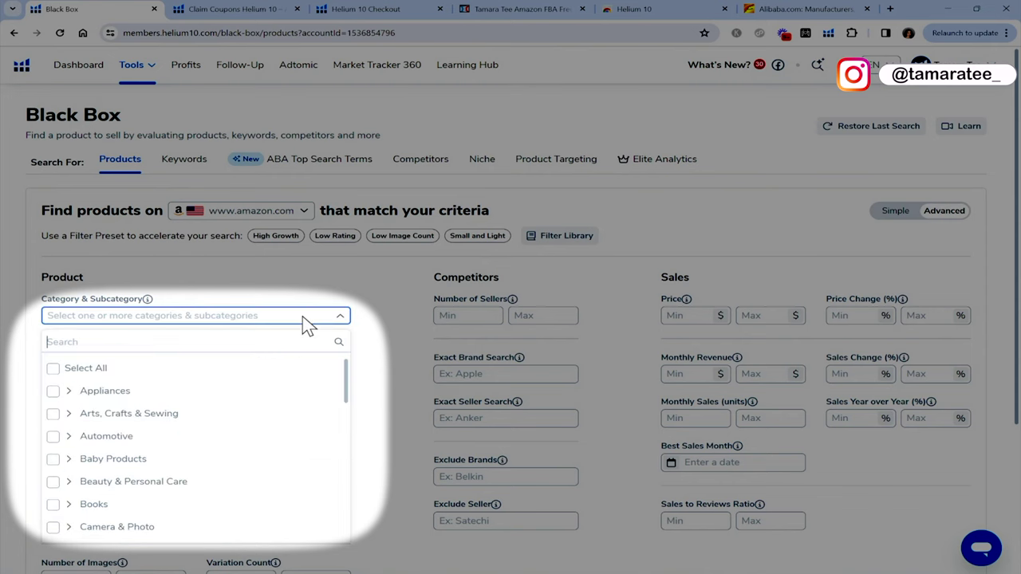
pyautogui.click(52, 415)
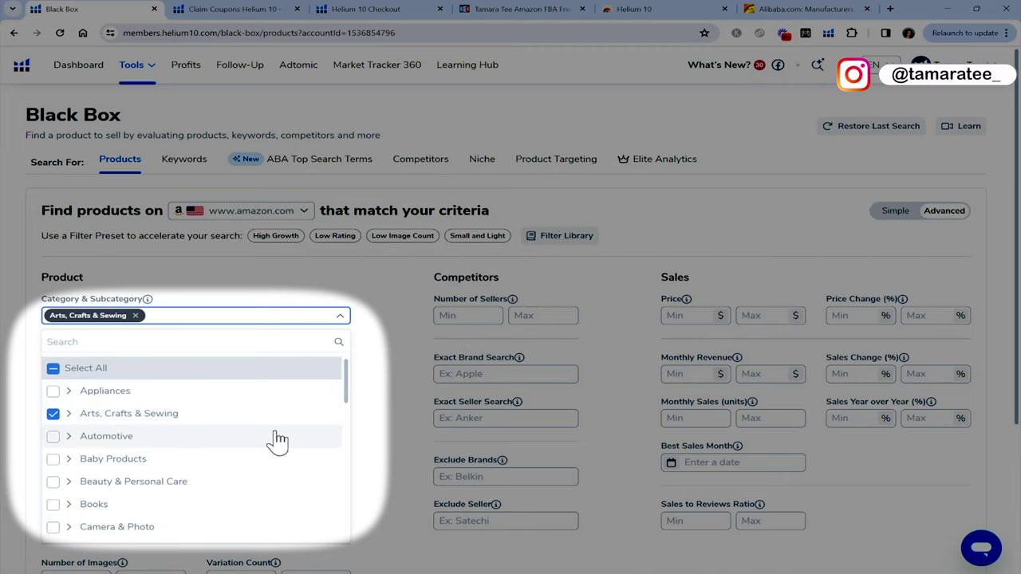
pyautogui.scroll(-3, 276, 440)
pyautogui.scroll(-7, 276, 440)
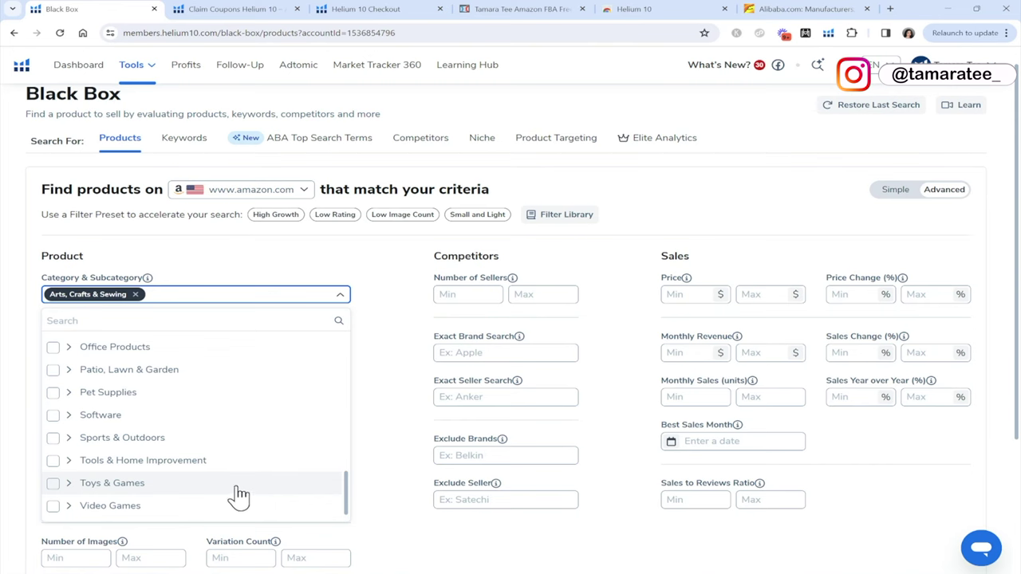
pyautogui.scroll(10, 243, 442)
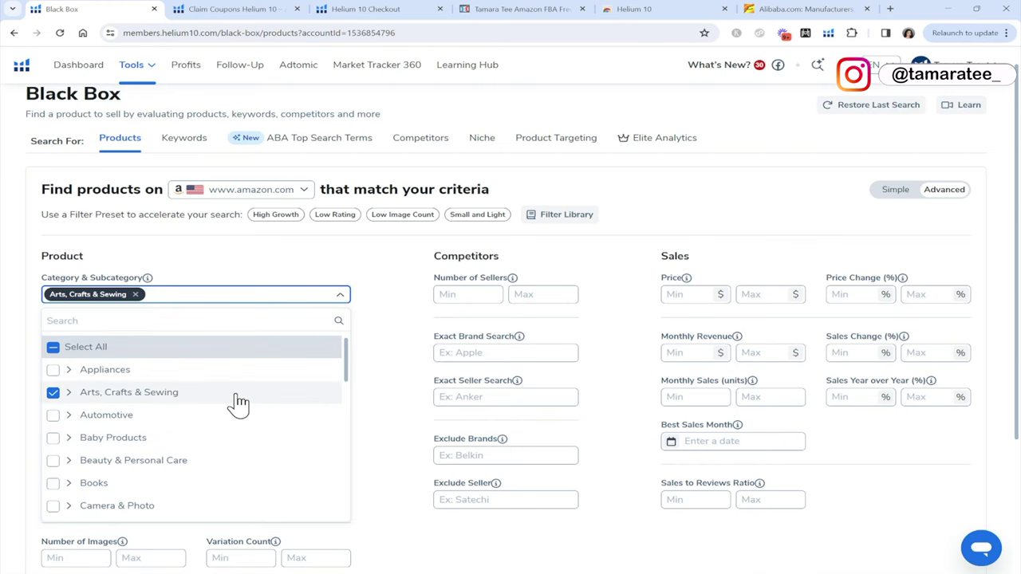
pyautogui.click(401, 391)
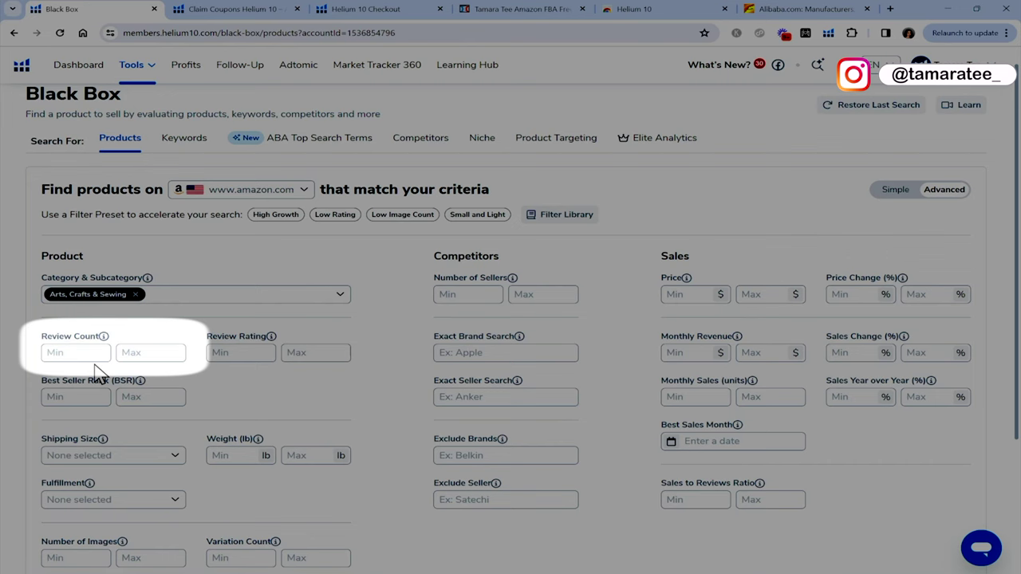
# - Set the review count filter to a minimum of 25 and a maximum of 400
pyautogui.moveTo(104, 337)
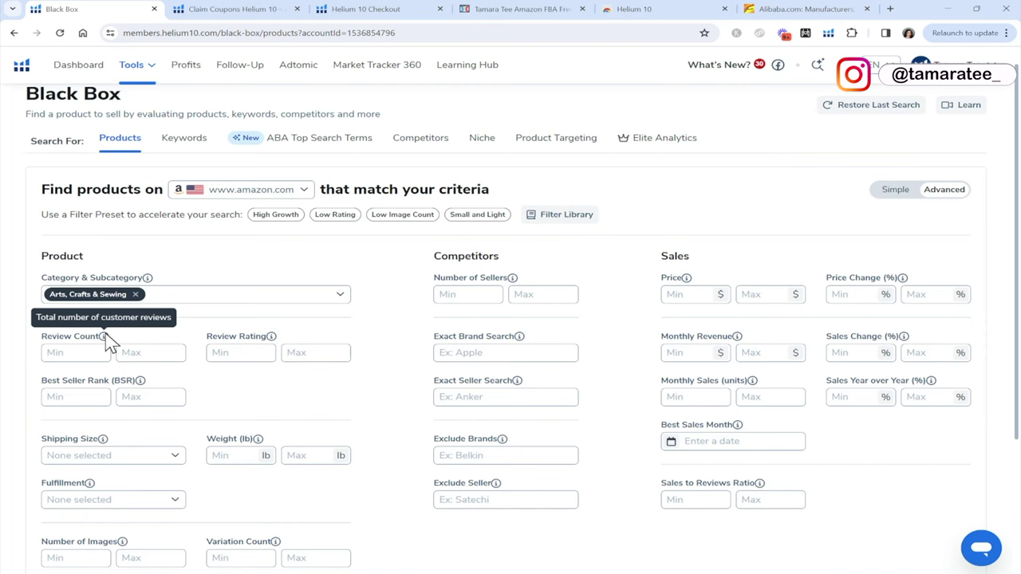
pyautogui.click(95, 352)
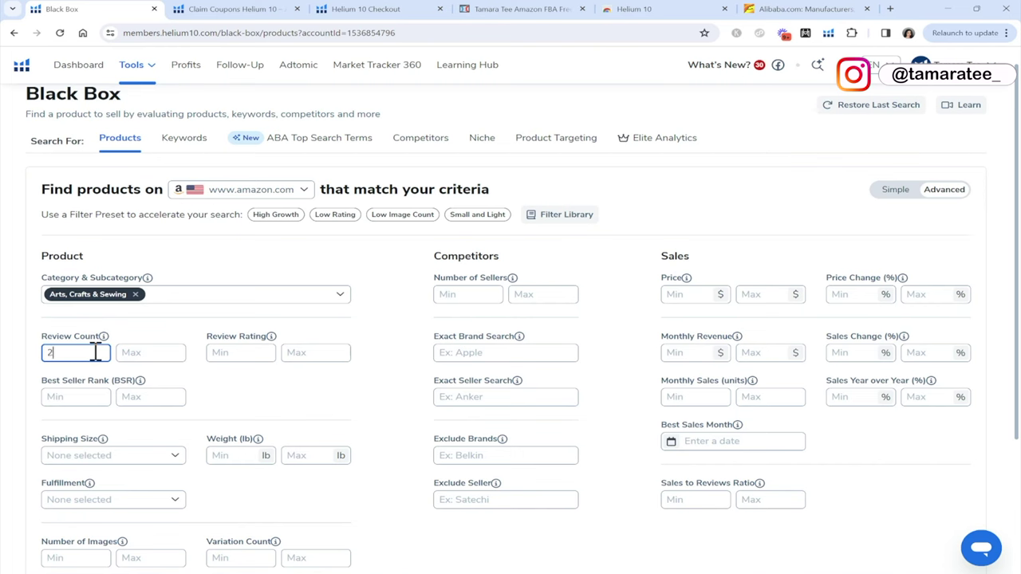
pyautogui.click(149, 354)
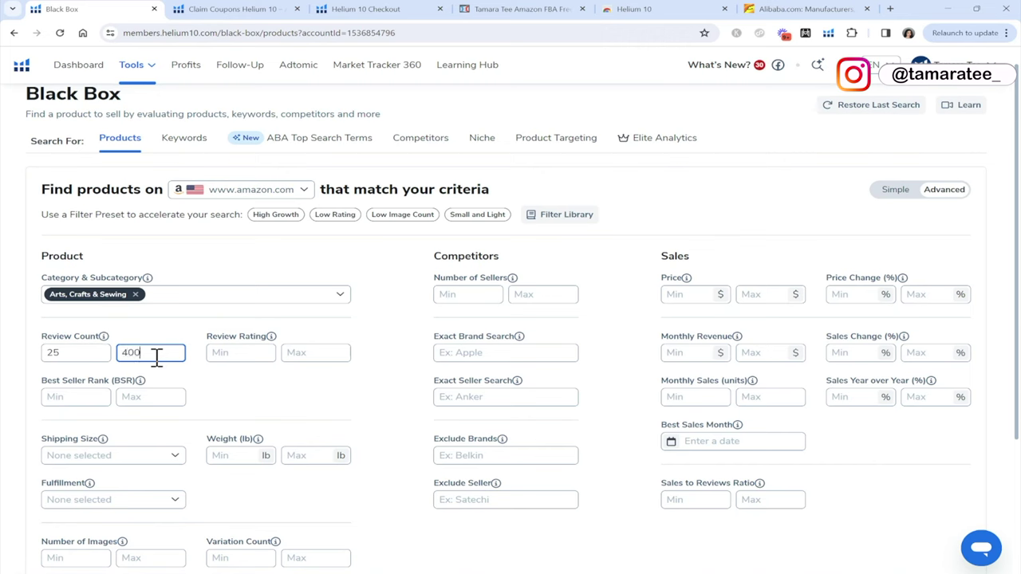
pyautogui.click(167, 341)
# - Limit the product weight to a maximum of 3 lb
pyautogui.scroll(-1, 228, 399)
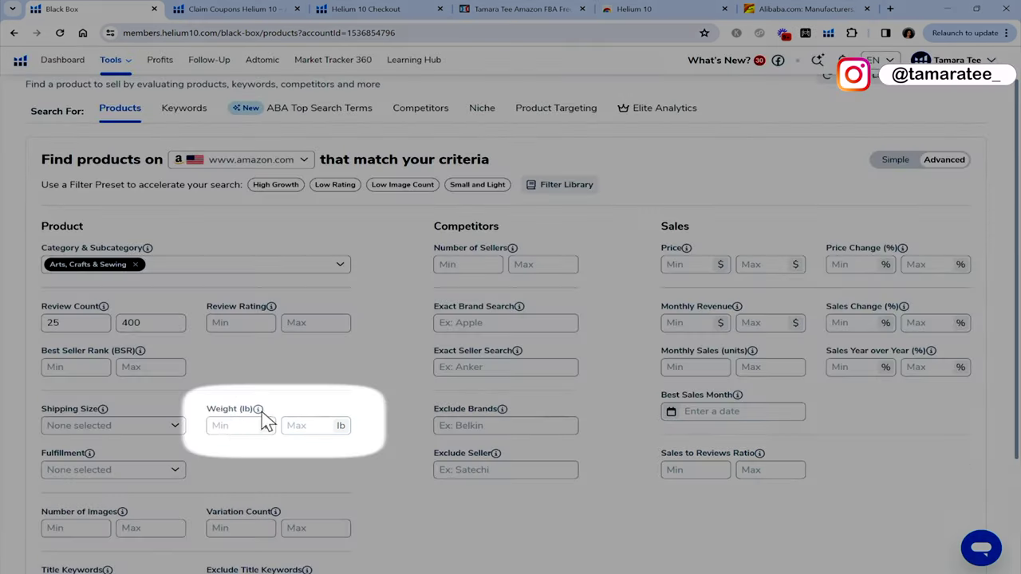
pyautogui.click(312, 426)
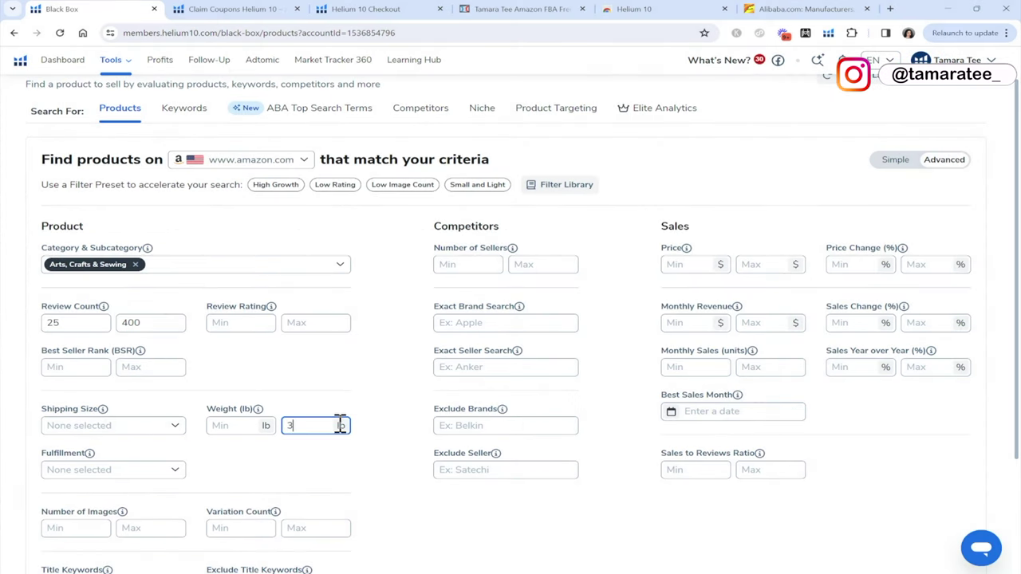
pyautogui.scroll(1, 365, 434)
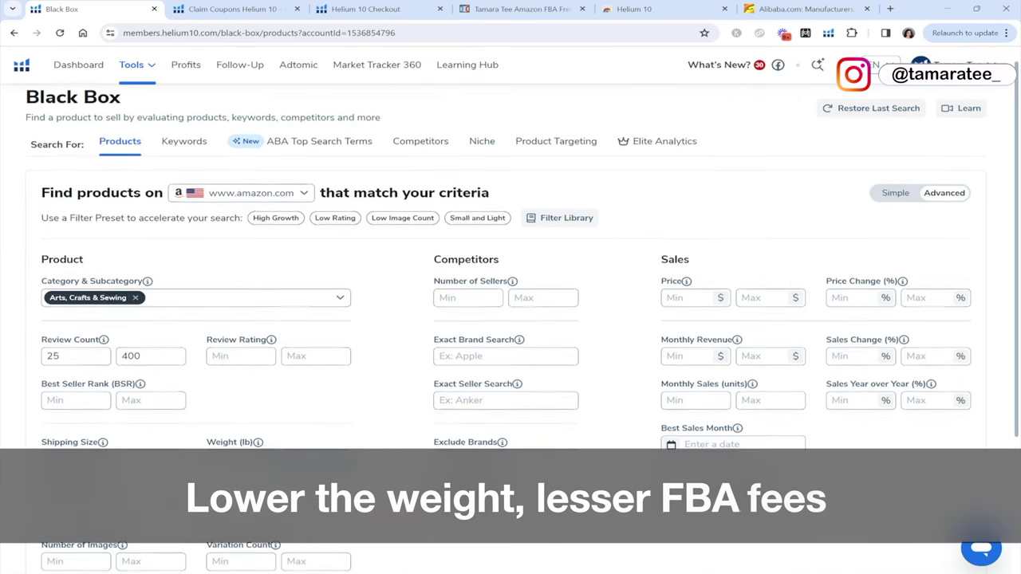
pyautogui.scroll(-1, 319, 497)
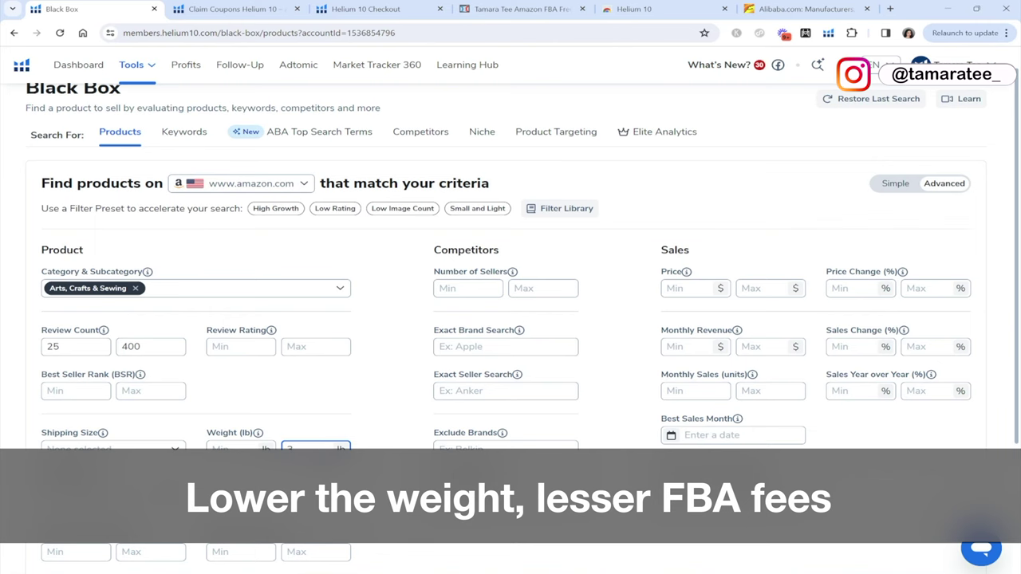
# - Check the shipping size options without choosing any, and restrict the fulfillment filter to FBA
pyautogui.click(175, 449)
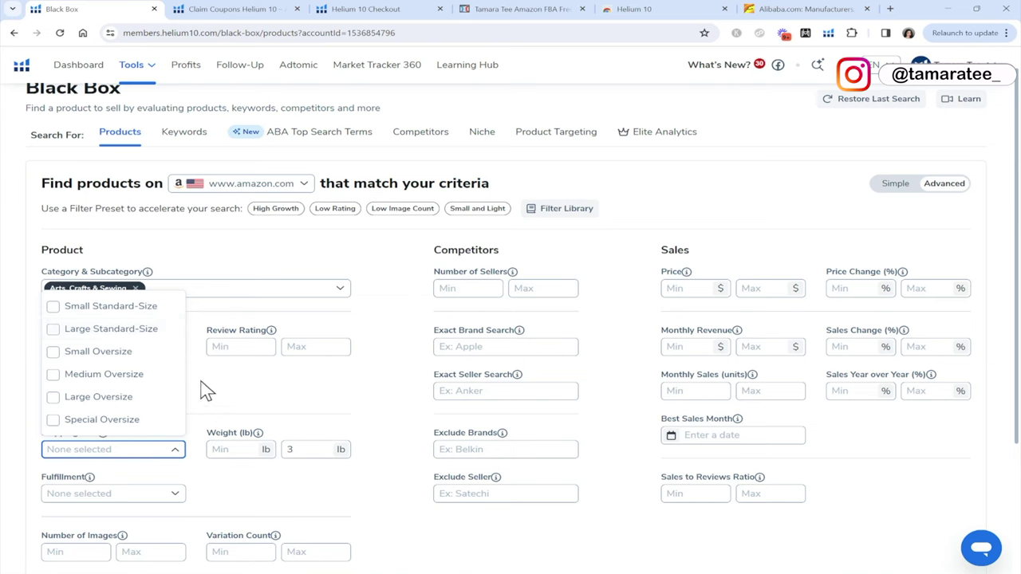
pyautogui.click(231, 399)
pyautogui.click(177, 493)
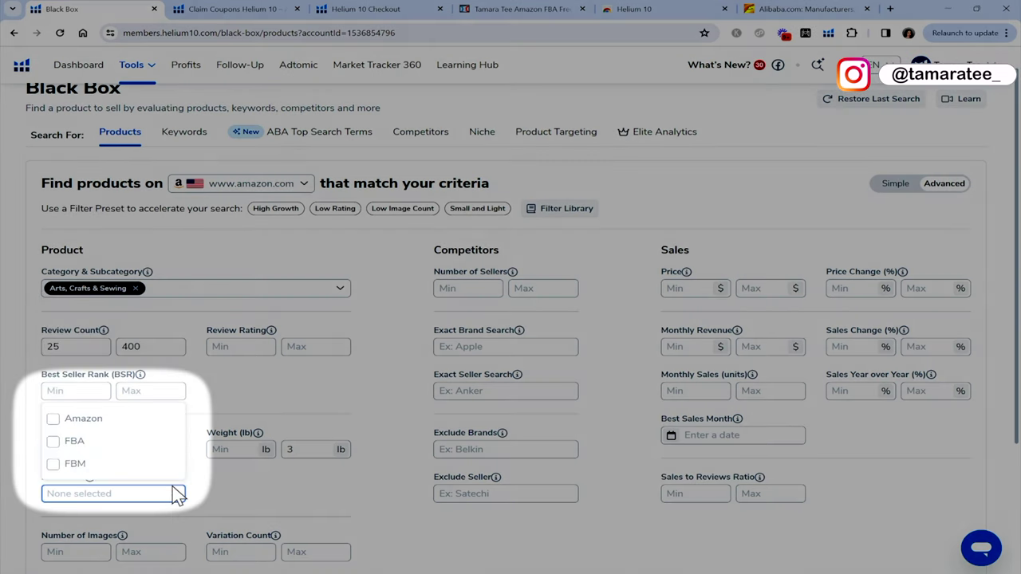
pyautogui.click(84, 445)
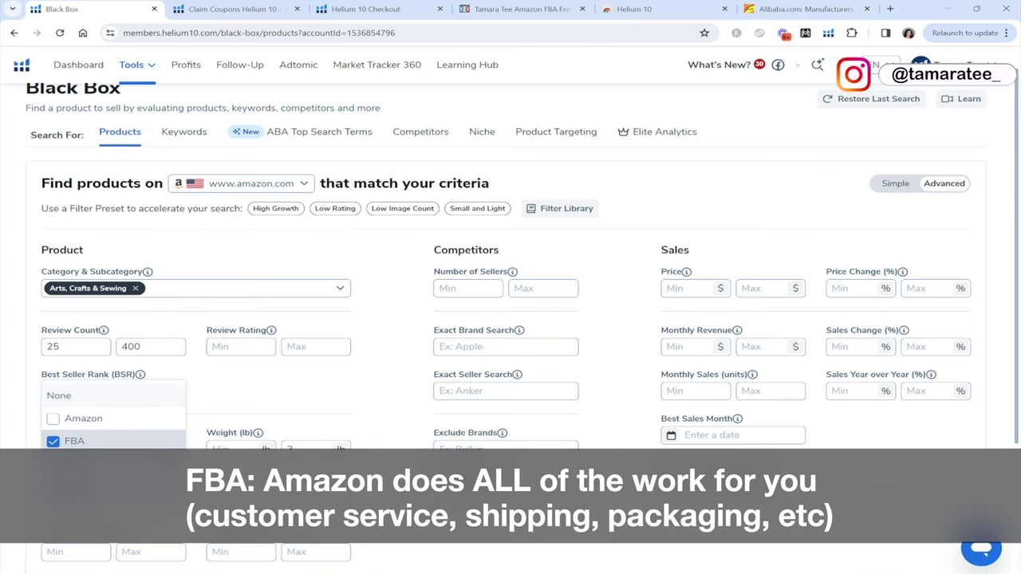
pyautogui.press('Escape')
# - Restrict the shipping size filter to Small Standard-Size and Large Standard-Size
pyautogui.scroll(1, 510, 319)
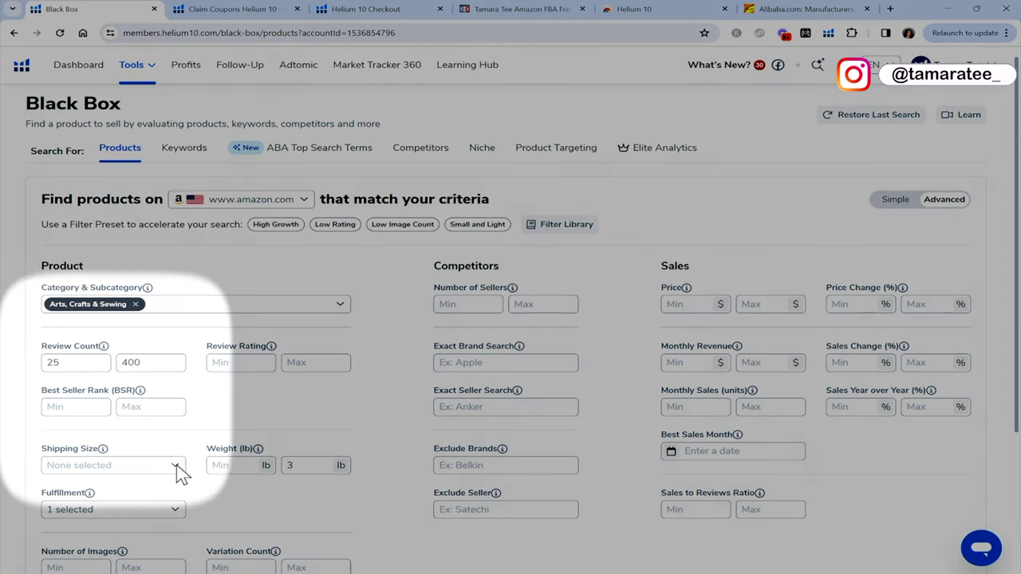
pyautogui.click(177, 469)
pyautogui.click(54, 323)
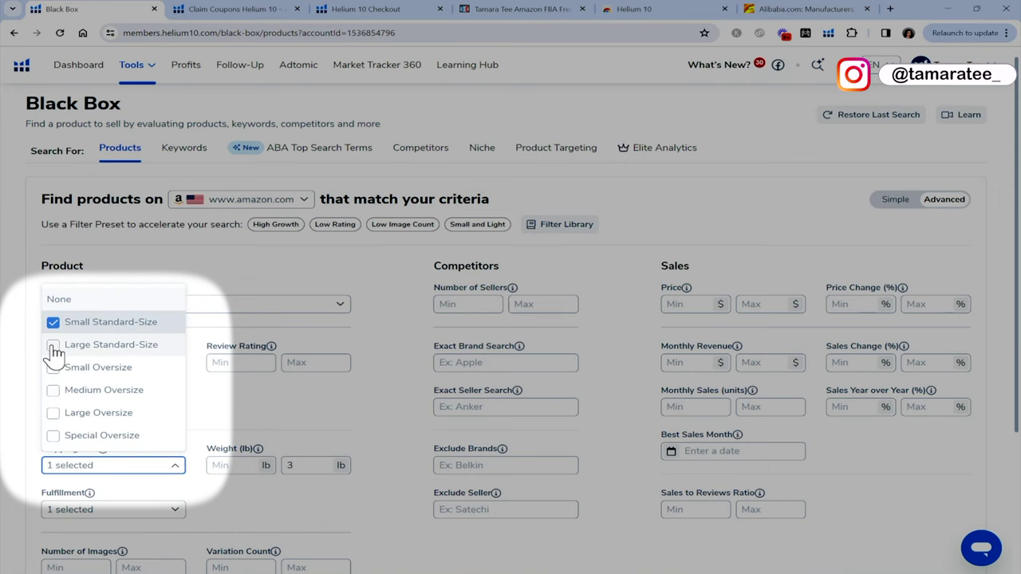
pyautogui.click(53, 345)
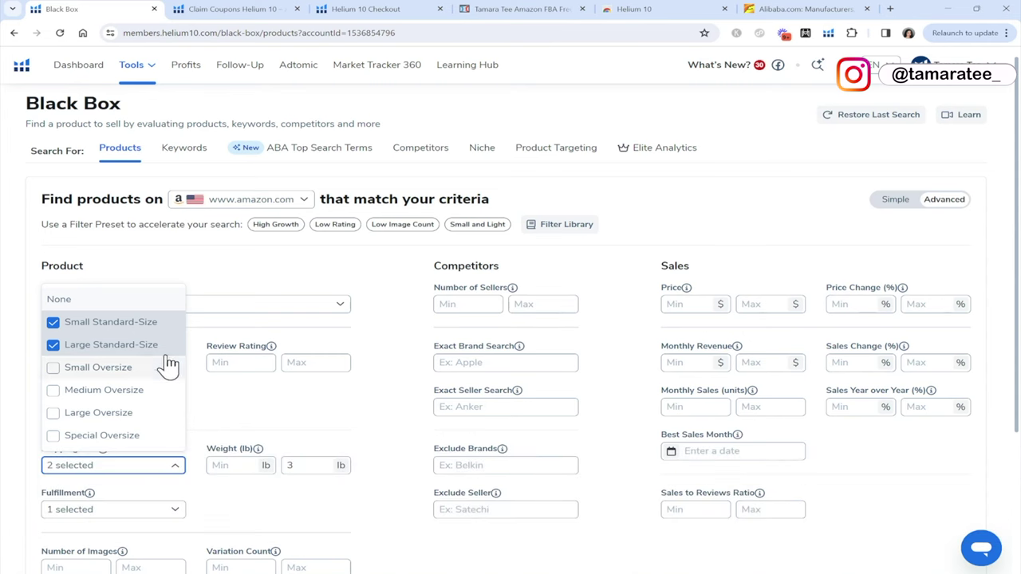
# - Set the maximum variation count to 2
pyautogui.scroll(-1, 375, 488)
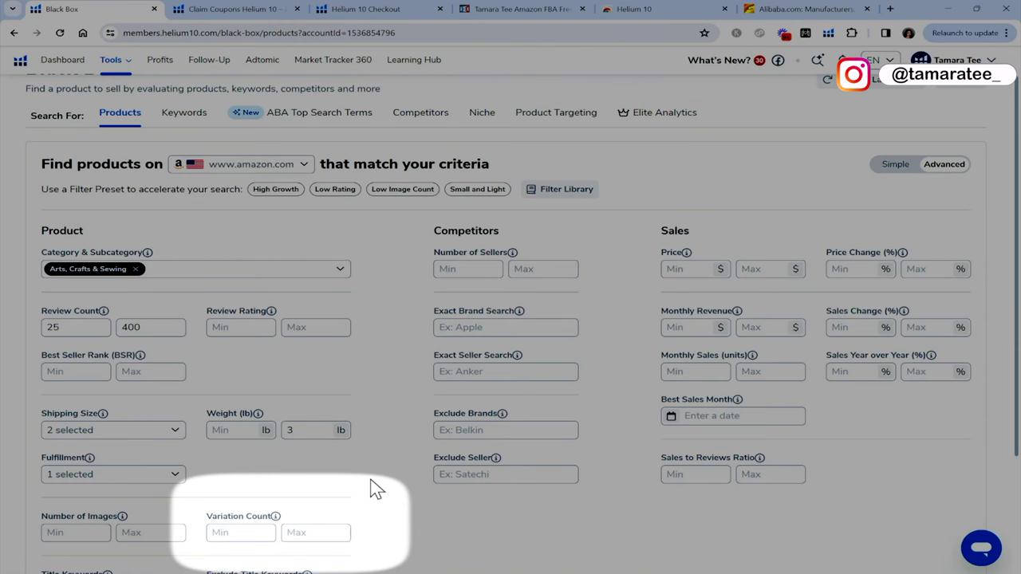
pyautogui.moveTo(275, 517)
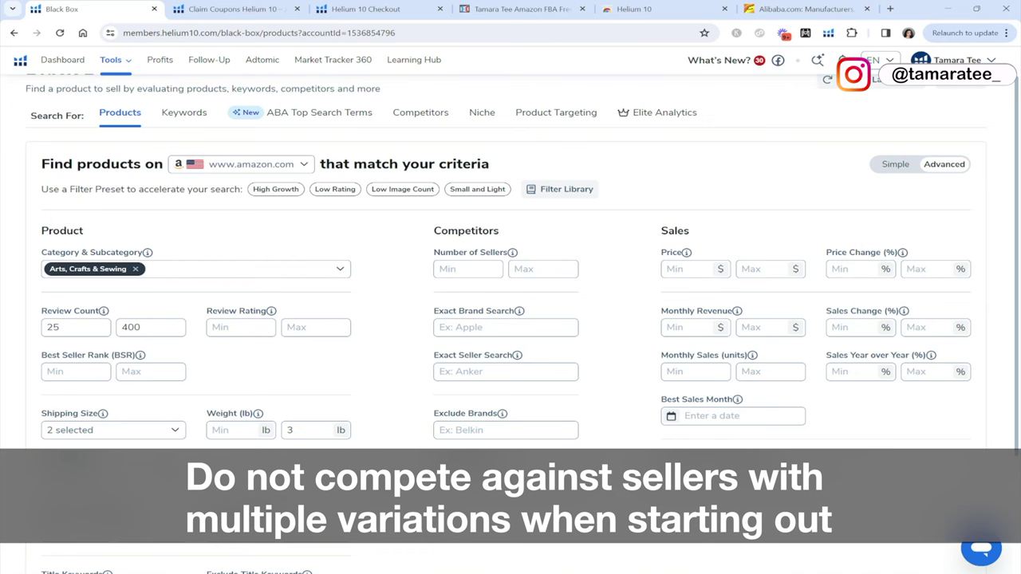
pyautogui.scroll(-1, 382, 489)
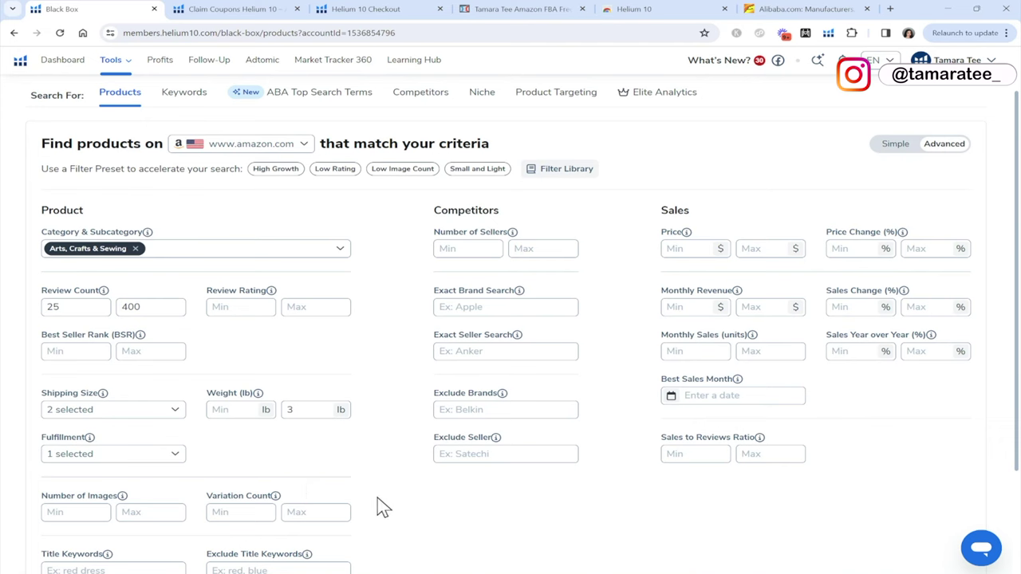
pyautogui.click(323, 515)
pyautogui.write('2')
pyautogui.scroll(-1, 357, 493)
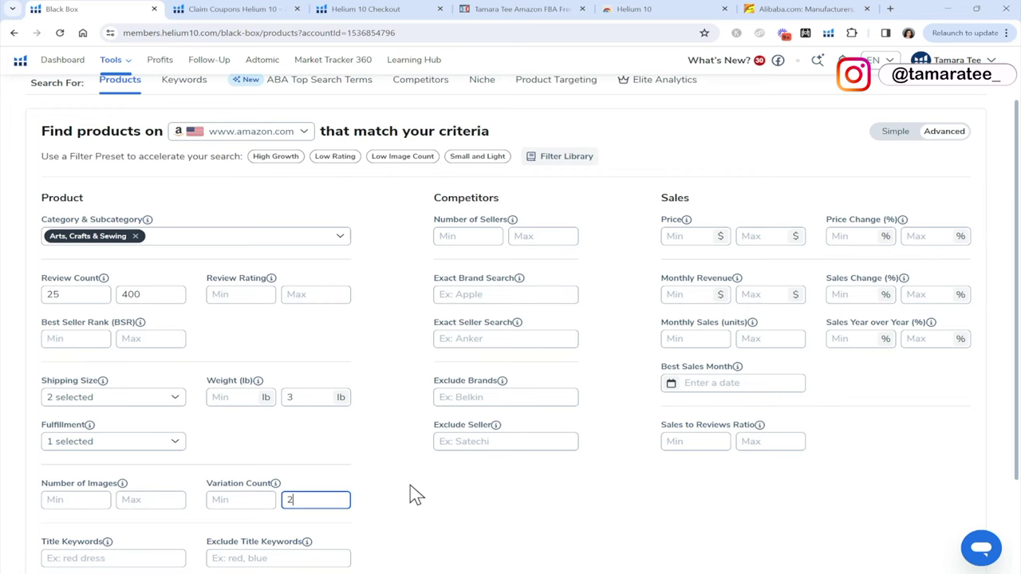
# - Set the price filter to a minimum of $13 and a maximum of $28
pyautogui.scroll(1, 416, 494)
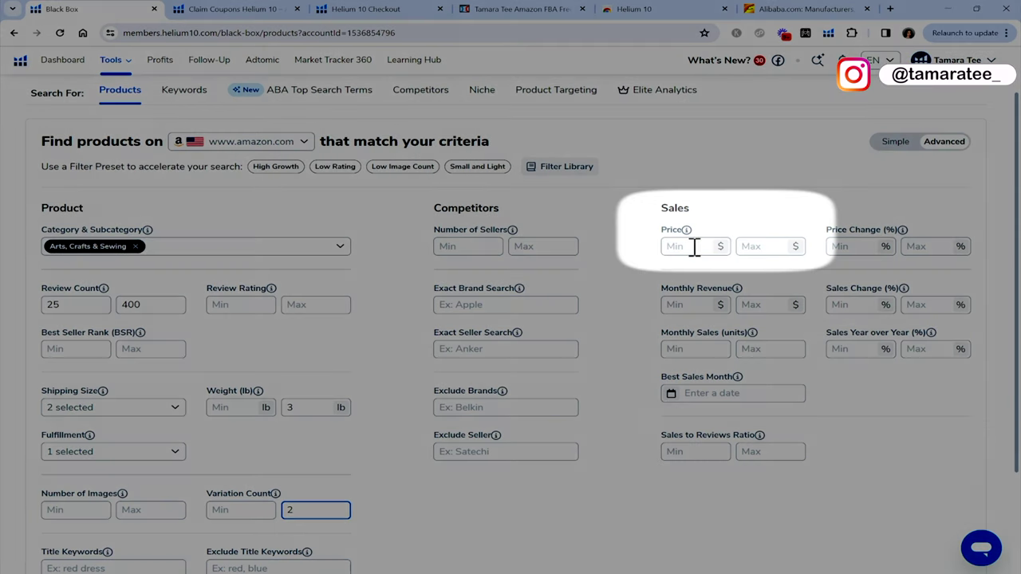
pyautogui.click(695, 247)
pyautogui.write('13')
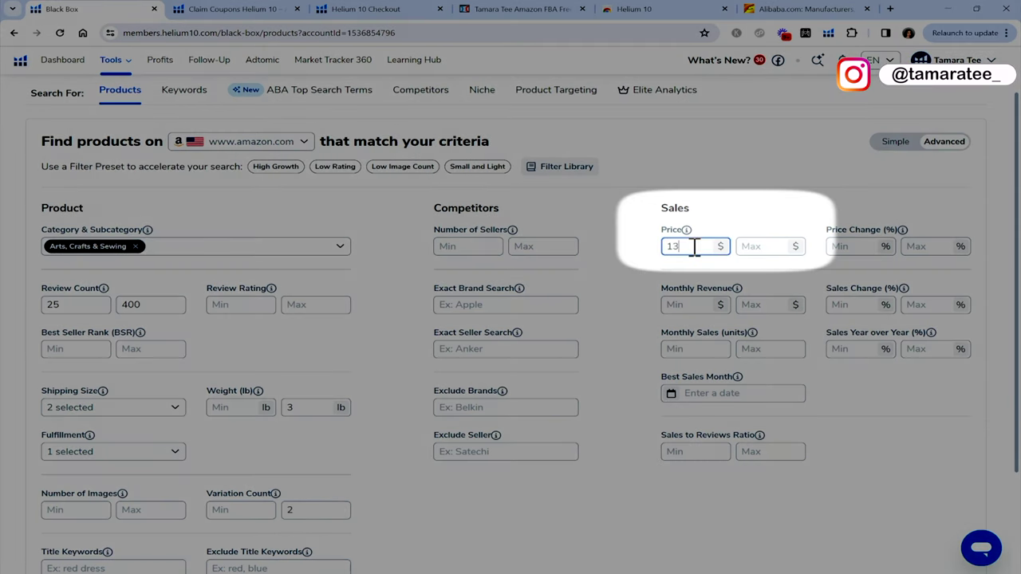
pyautogui.click(768, 247)
pyautogui.write('28')
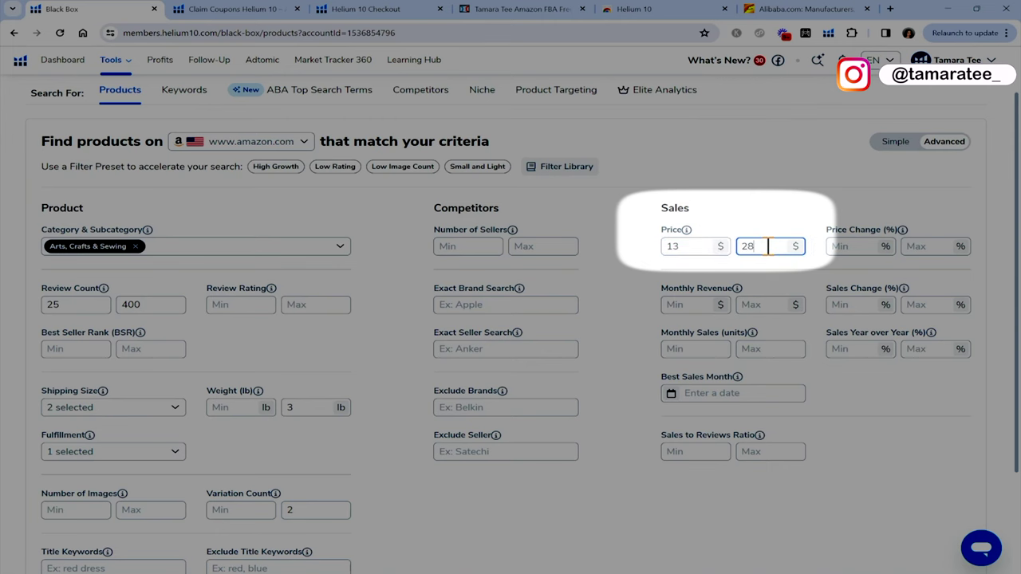
pyautogui.click(763, 212)
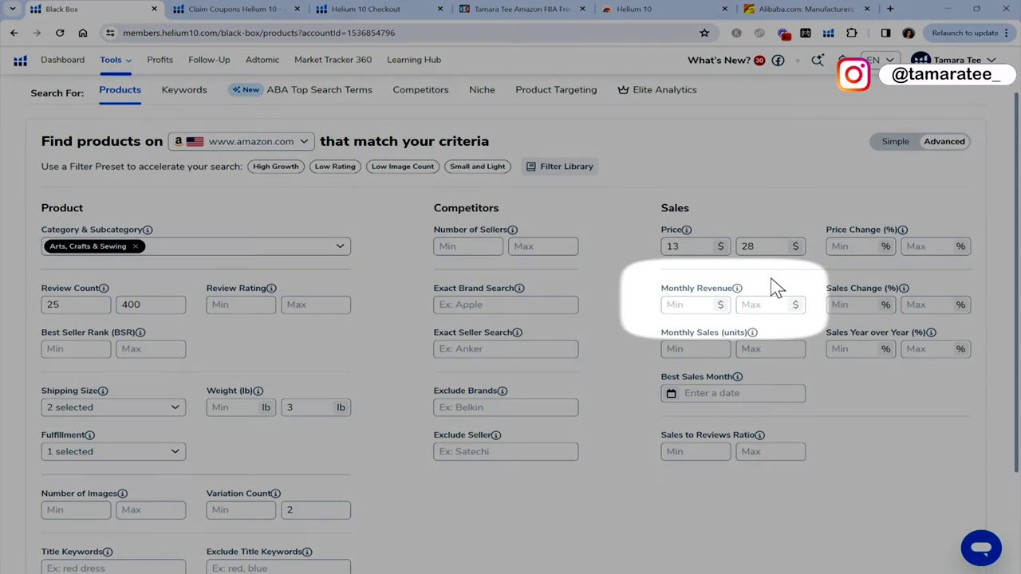
# - Set the monthly revenue filter to a minimum of $15000 and a maximum of $50000
pyautogui.click(679, 310)
pyautogui.write('1')
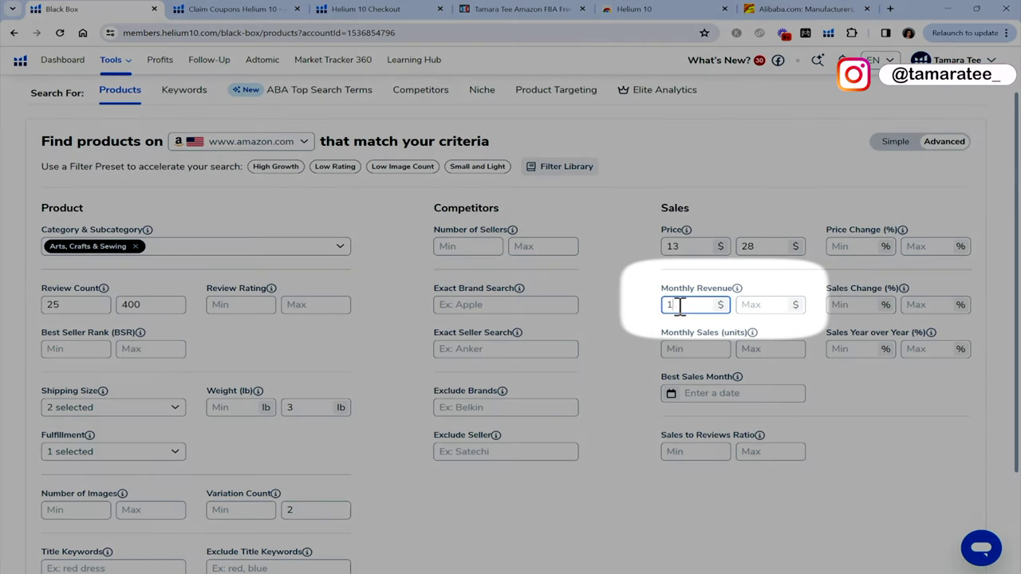
pyautogui.write('5000')
pyautogui.click(756, 305)
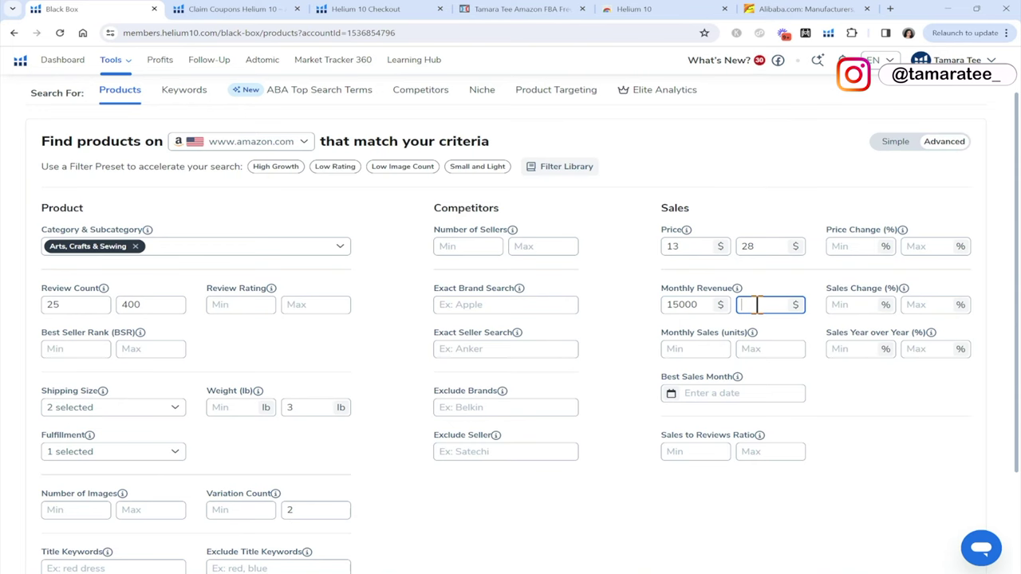
pyautogui.write('50000')
pyautogui.click(772, 321)
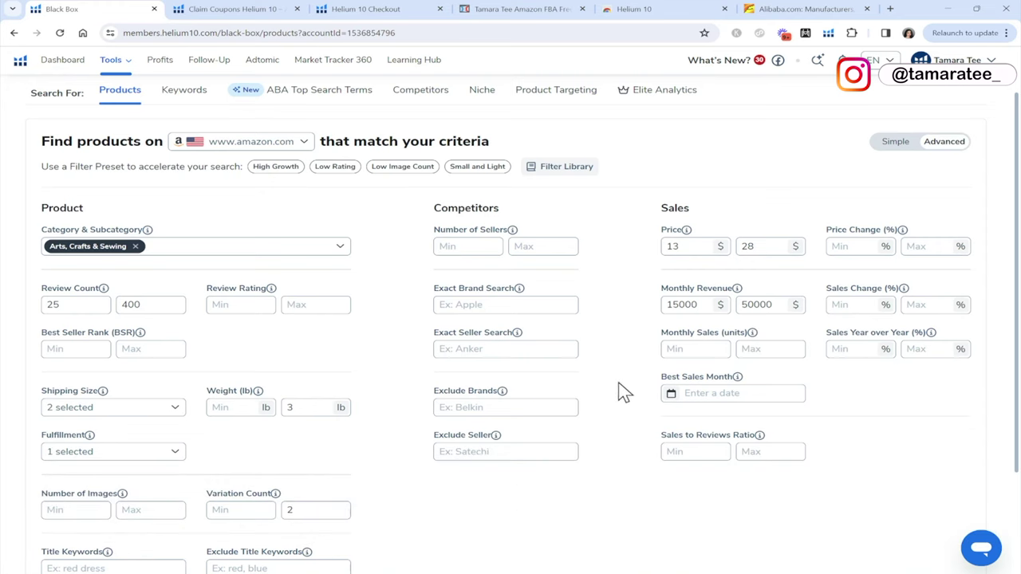
# - Switch to Calculator and compute 30% of the minimum monthly revenue as 15000 × 0.3
pyautogui.click(628, 571)
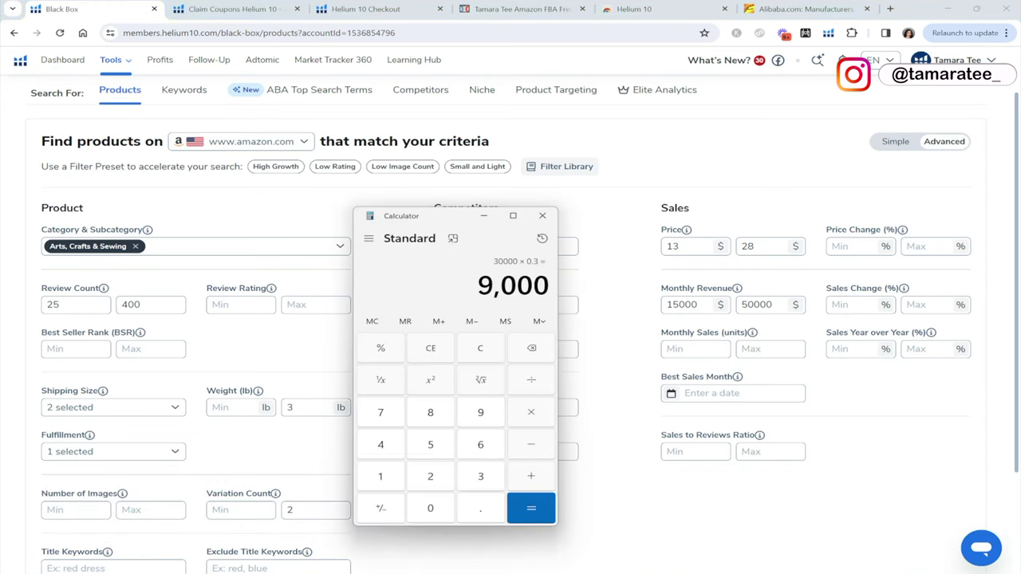
pyautogui.click(488, 353)
pyautogui.click(401, 476)
pyautogui.click(434, 451)
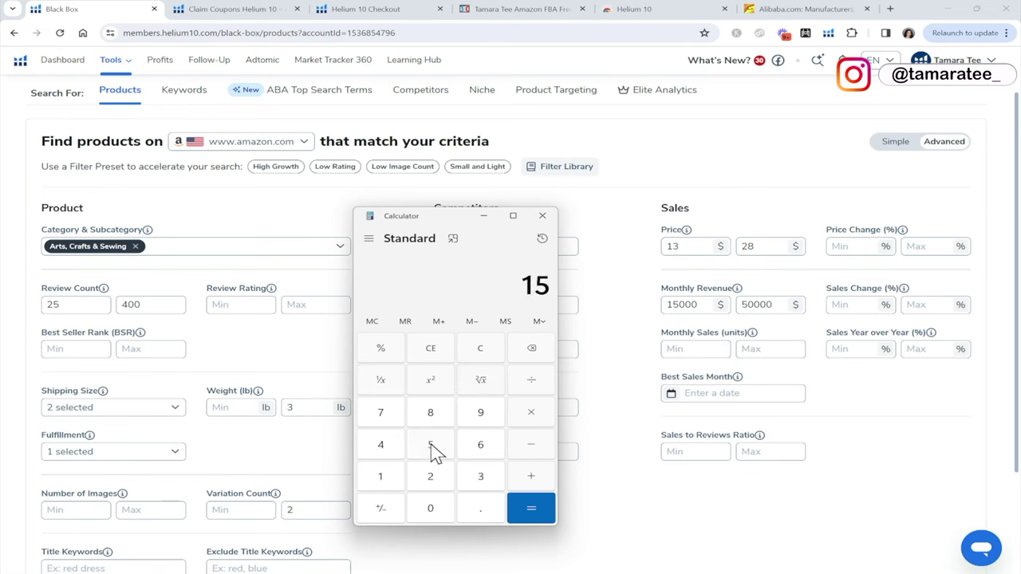
pyautogui.click(431, 508)
pyautogui.click(431, 508)
pyautogui.click(431, 508)
pyautogui.click(528, 415)
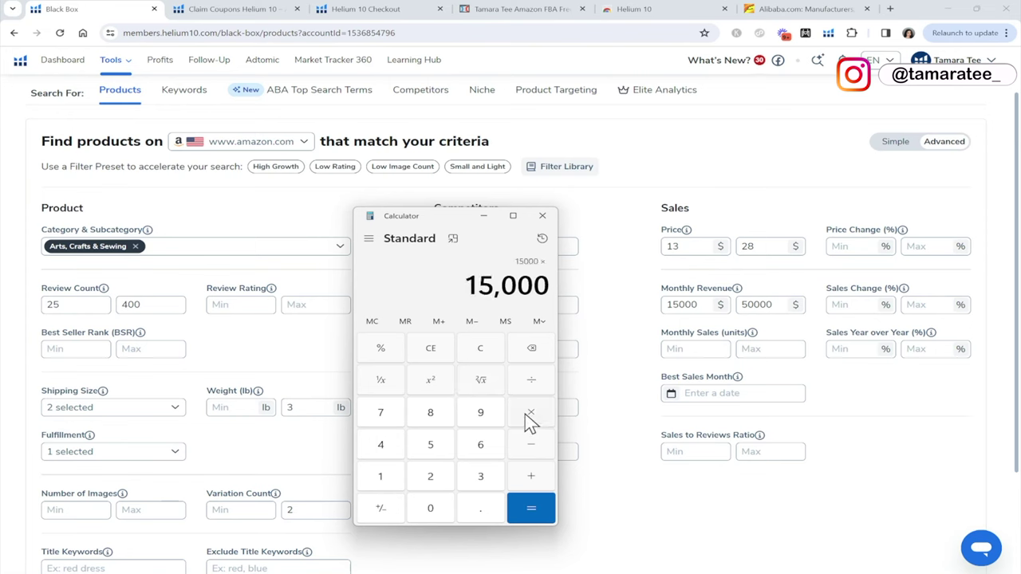
pyautogui.click(488, 507)
pyautogui.click(483, 480)
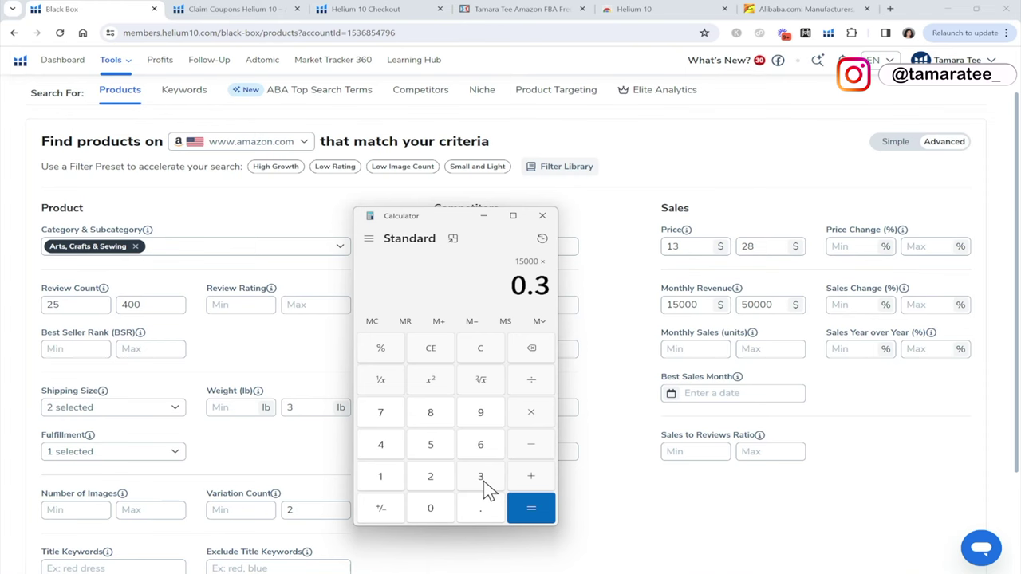
pyautogui.click(530, 510)
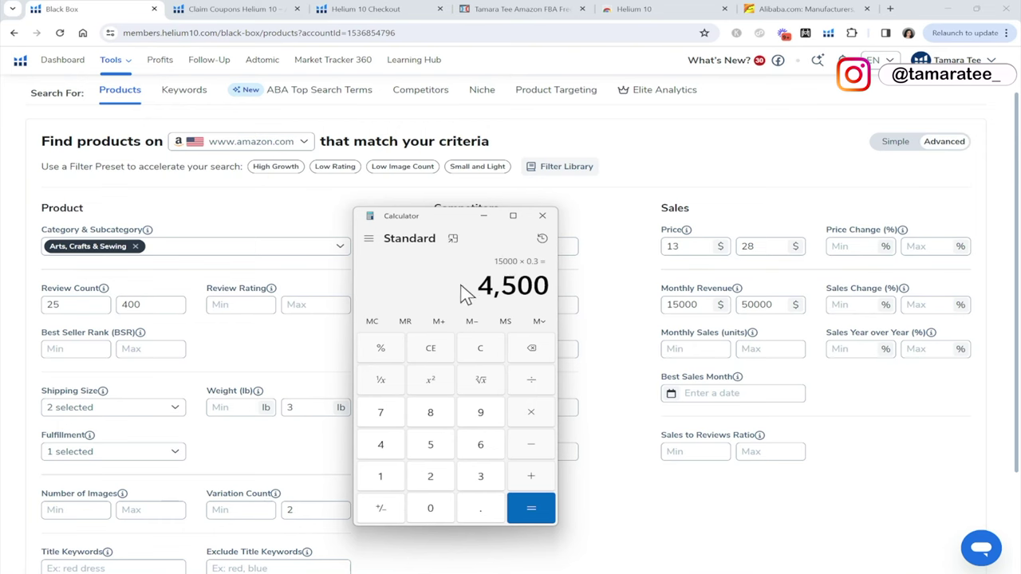
# - Clear the calculation, compute 30% of the maximum monthly revenue as 50000 × 0.3, and minimize Calculator
pyautogui.click(476, 351)
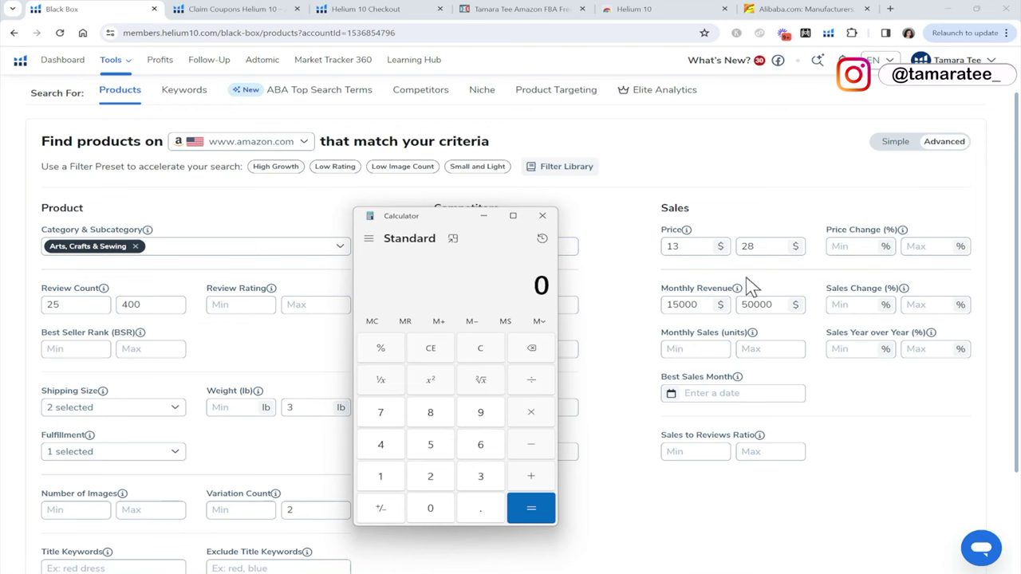
pyautogui.click(426, 451)
pyautogui.click(433, 505)
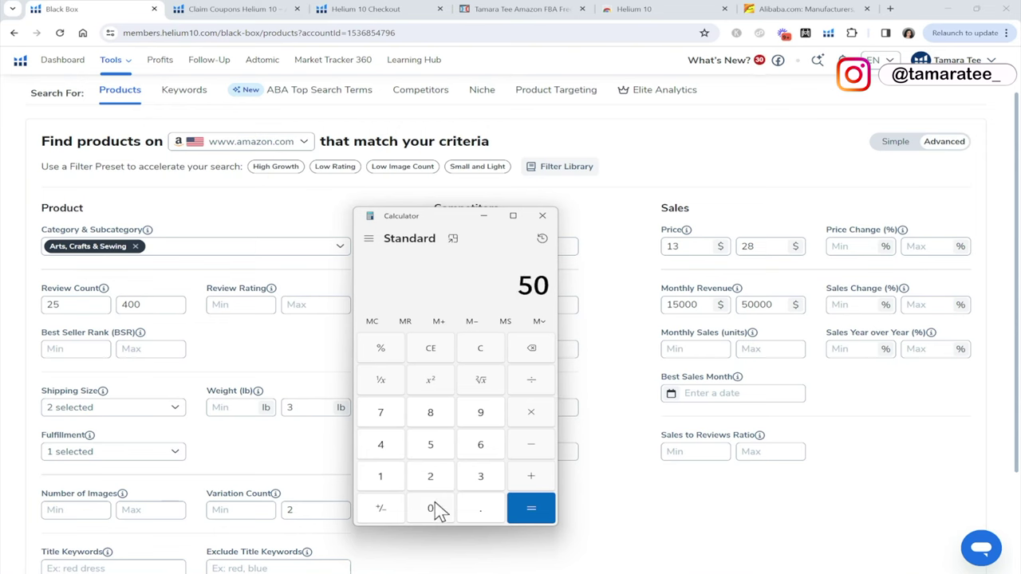
pyautogui.click(435, 508)
pyautogui.click(435, 508)
pyautogui.click(434, 508)
pyautogui.click(533, 414)
pyautogui.click(490, 509)
pyautogui.click(492, 482)
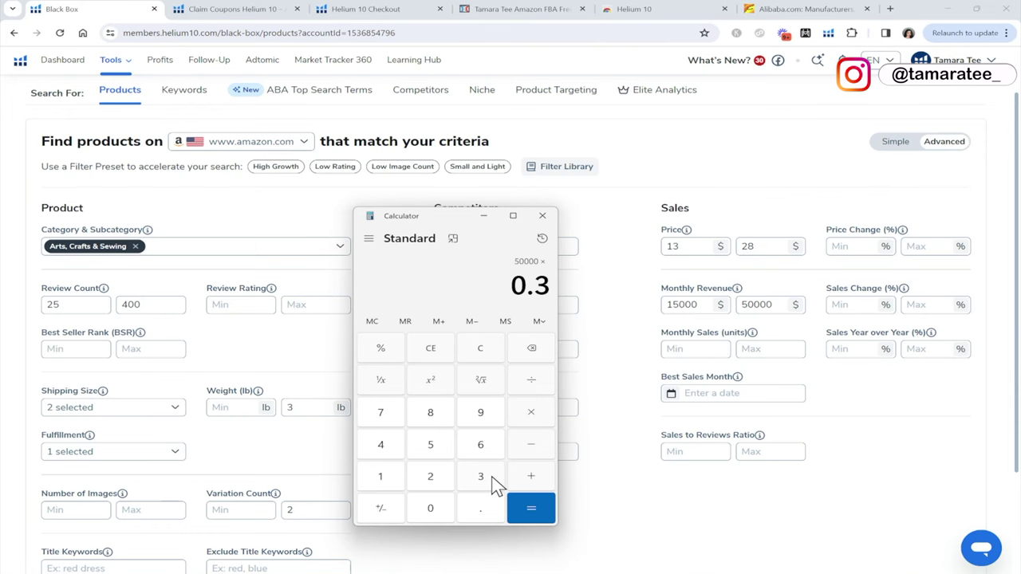
pyautogui.click(529, 511)
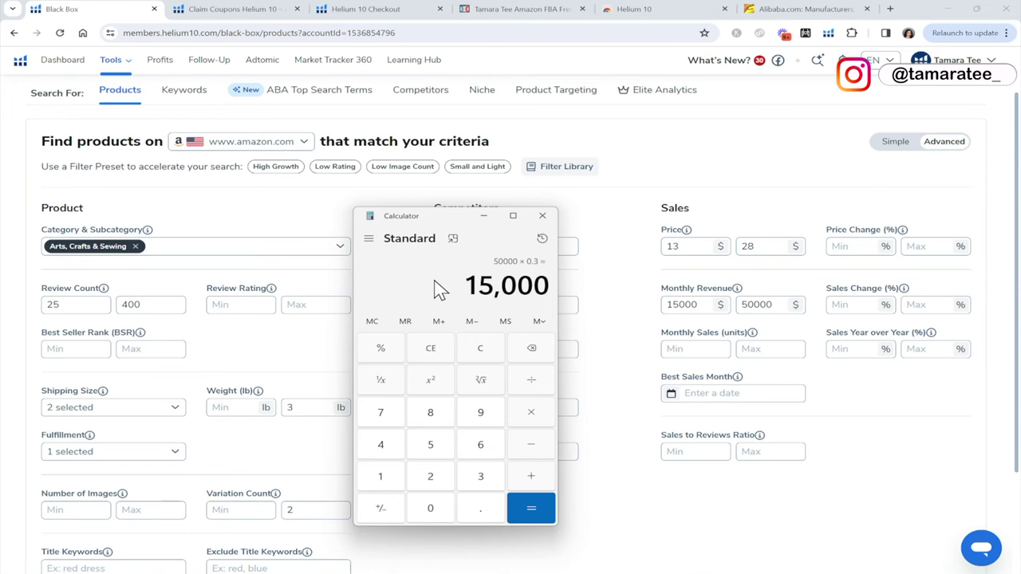
pyautogui.click(483, 216)
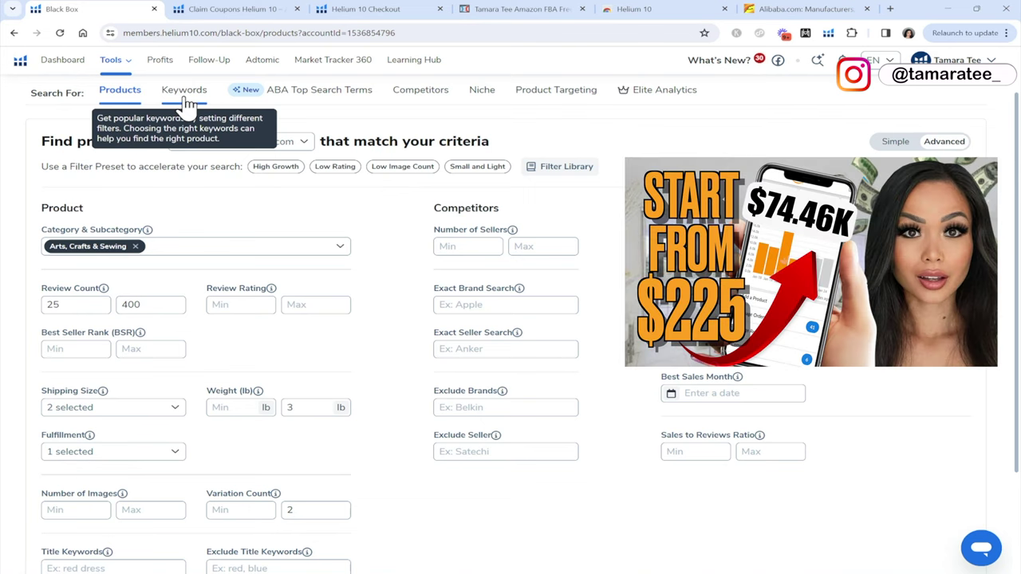
# - Run the Black Box product search with the configured filters and browse the matching products
pyautogui.scroll(-3, 1001, 251)
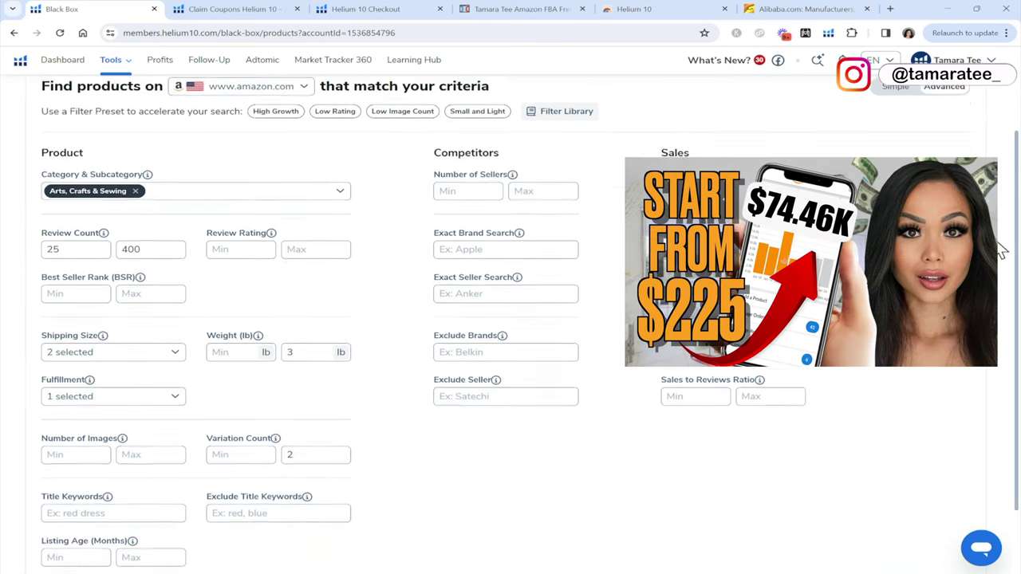
pyautogui.scroll(-1, 1001, 251)
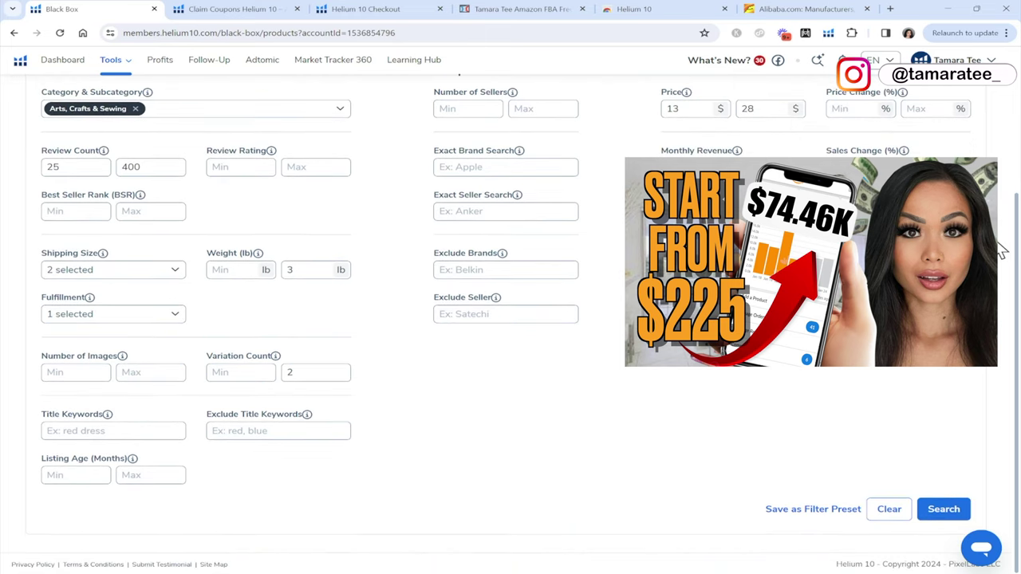
pyautogui.click(948, 515)
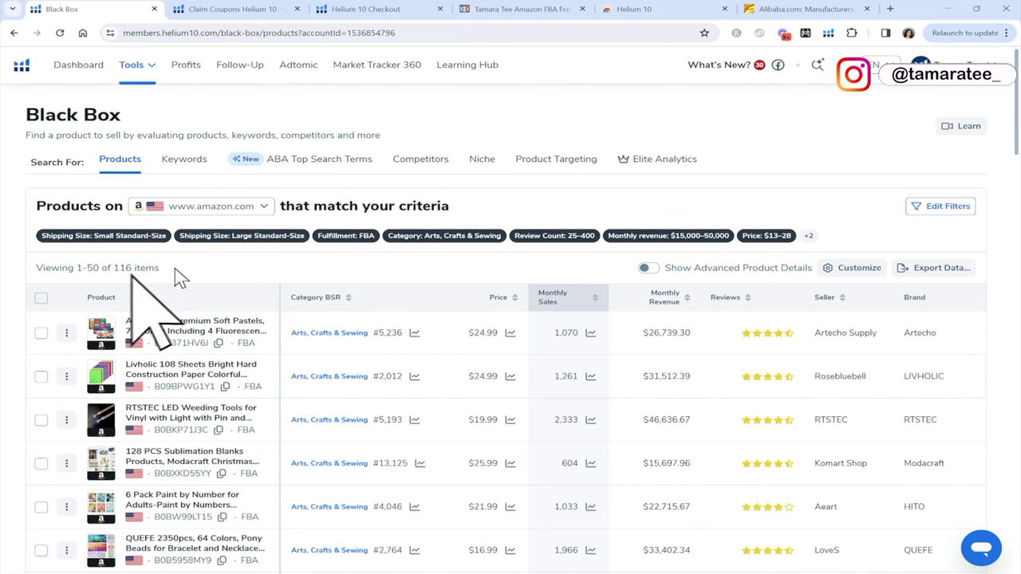
pyautogui.scroll(-1, 177, 277)
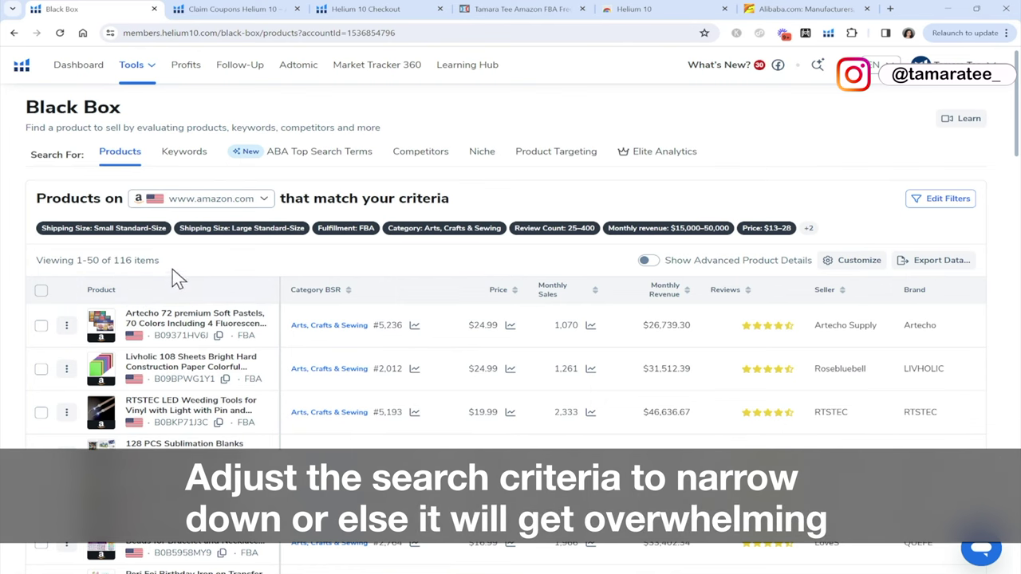
pyautogui.scroll(-8, 257, 267)
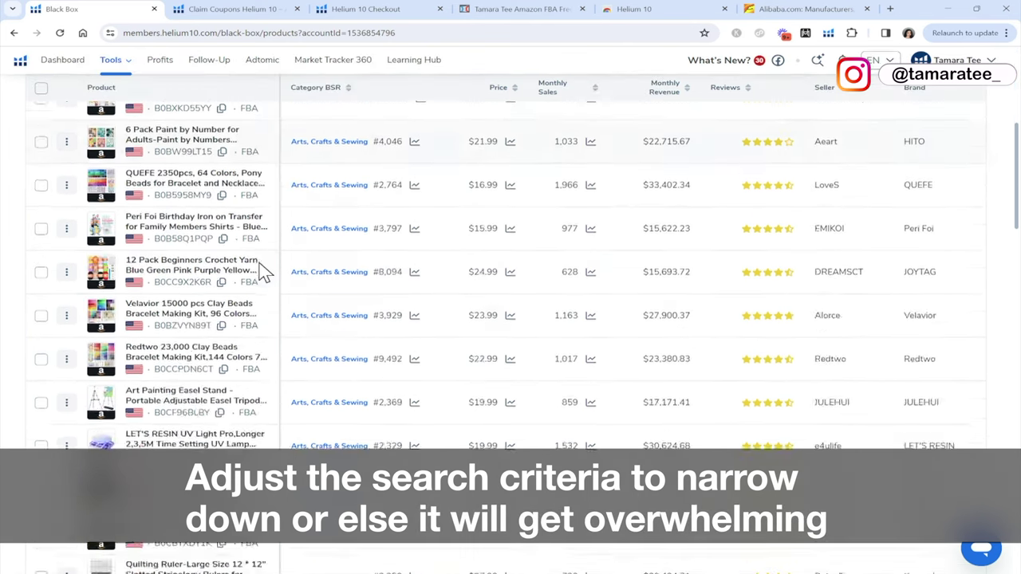
pyautogui.scroll(-10, 264, 271)
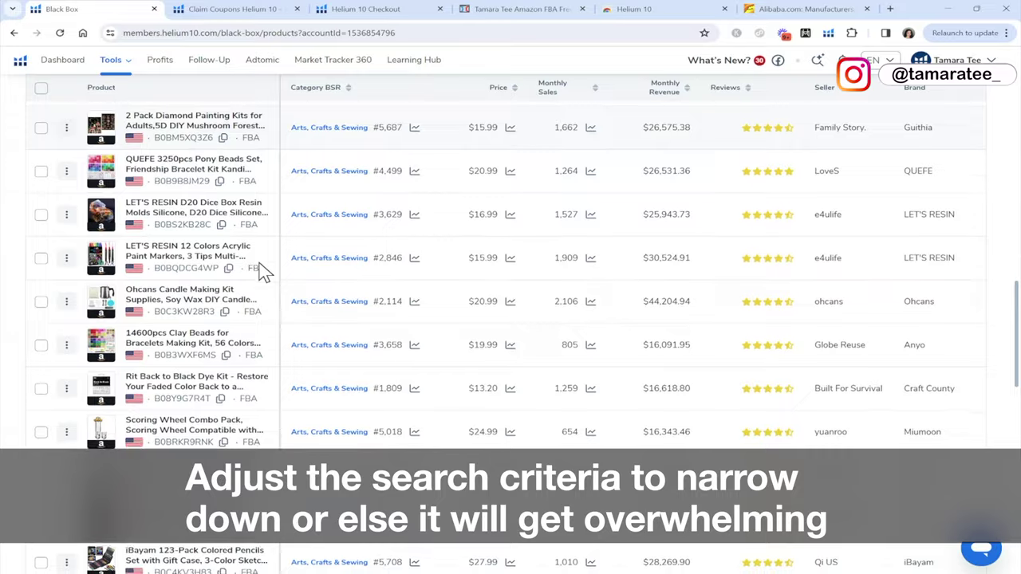
pyautogui.scroll(20, 264, 271)
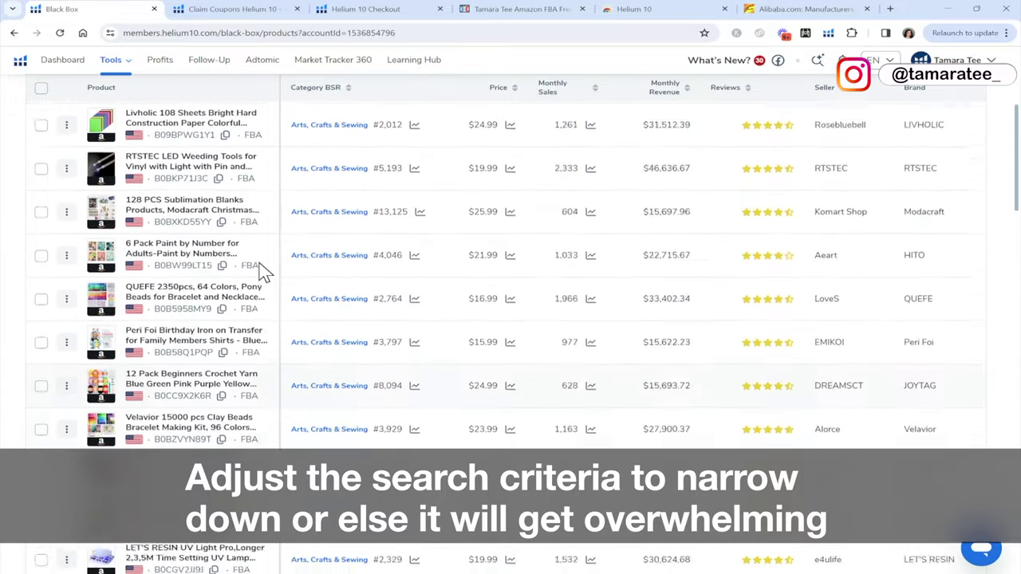
pyautogui.scroll(1, 264, 271)
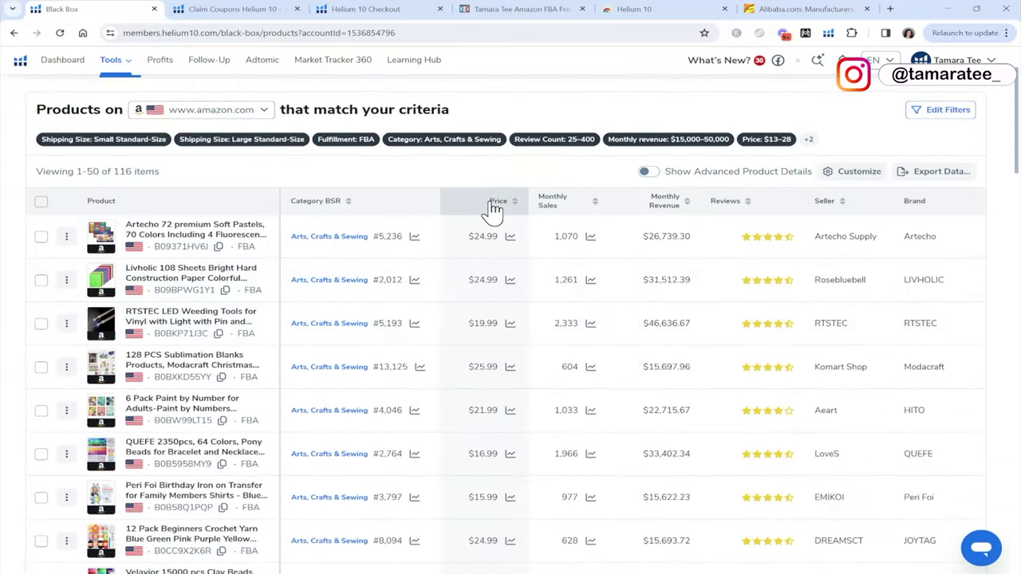
# - Review the product filters applied to the search and close them without making changes
pyautogui.click(943, 111)
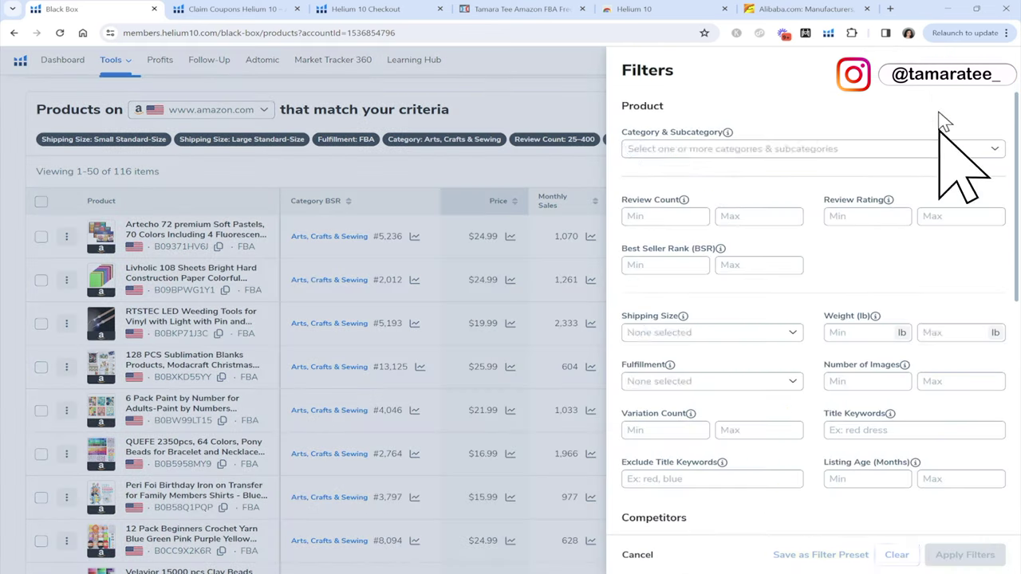
pyautogui.scroll(-1, 869, 270)
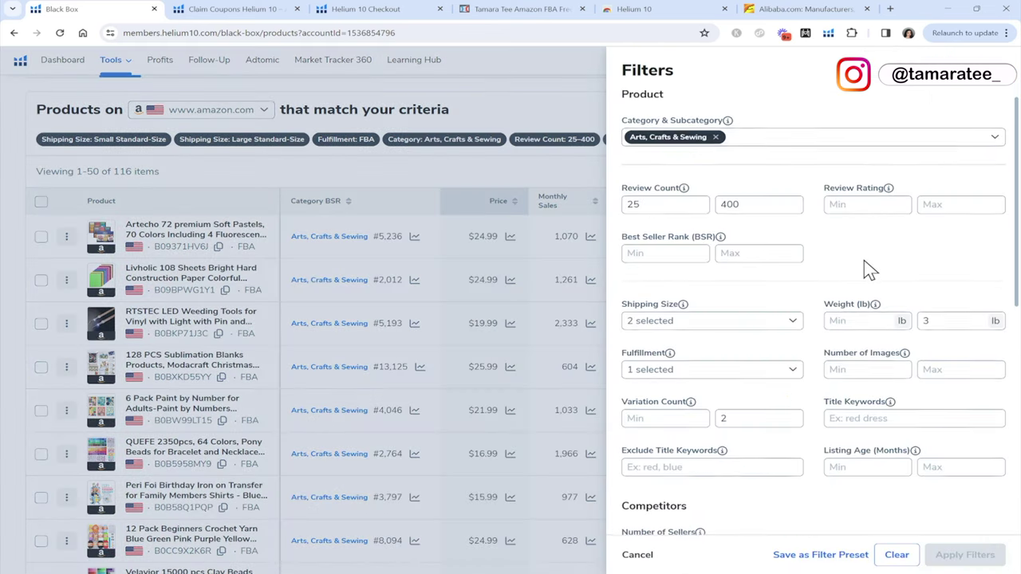
pyautogui.scroll(-2, 866, 268)
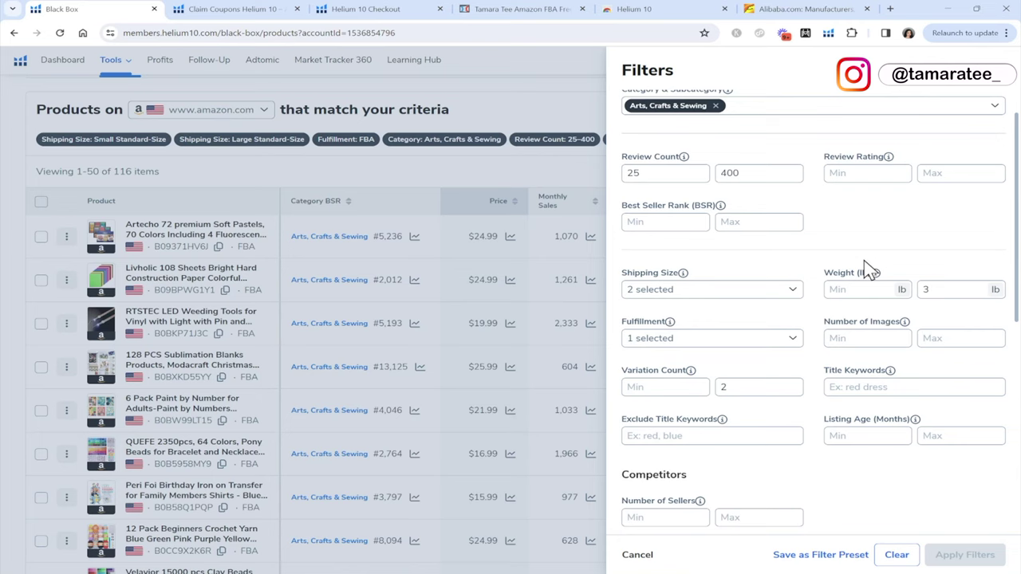
pyautogui.scroll(2, 866, 269)
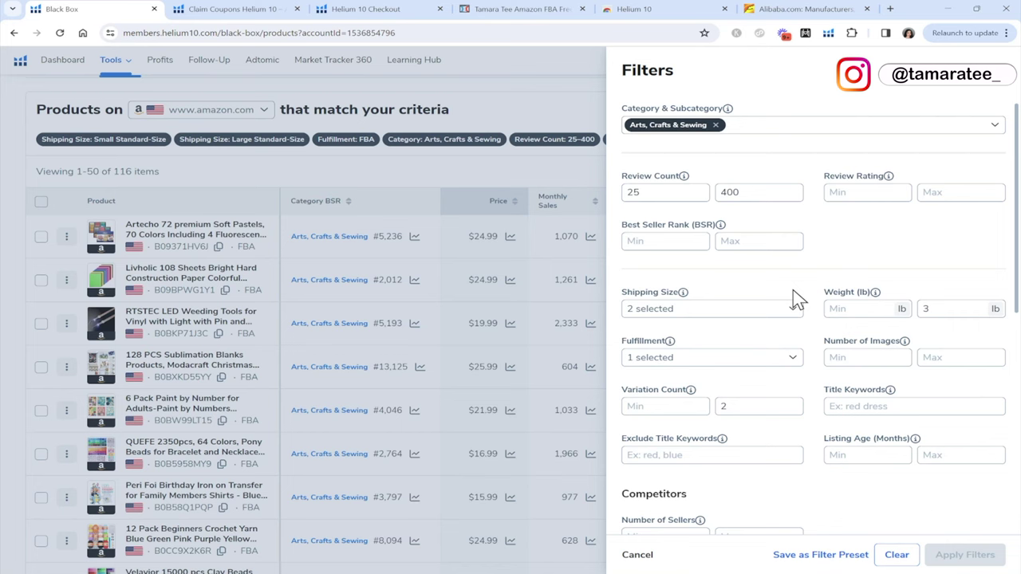
pyautogui.click(637, 555)
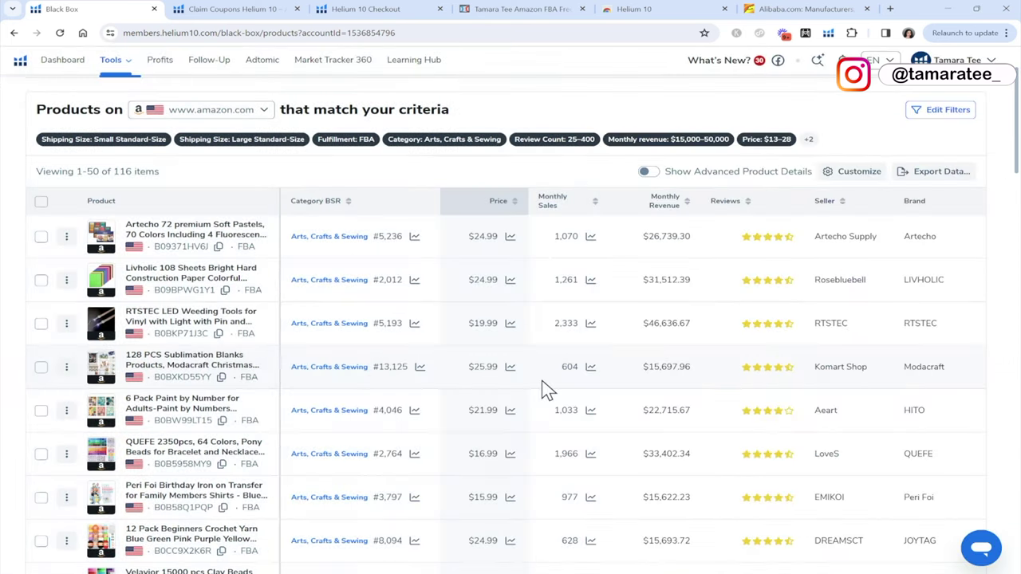
# - Sort the product results by monthly sales in descending order and inspect the top-selling glass beads entry
pyautogui.click(587, 209)
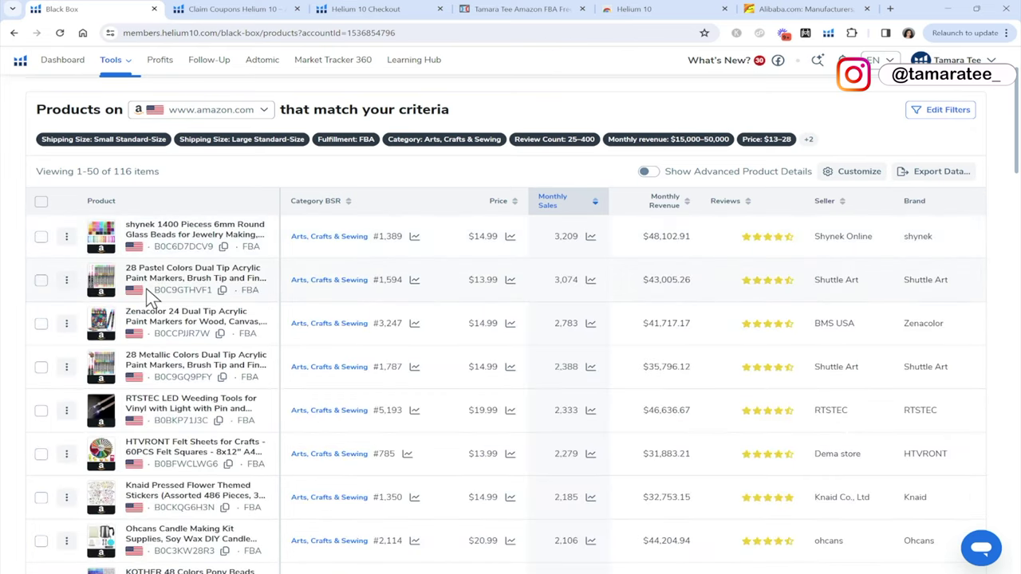
pyautogui.scroll(3, 148, 295)
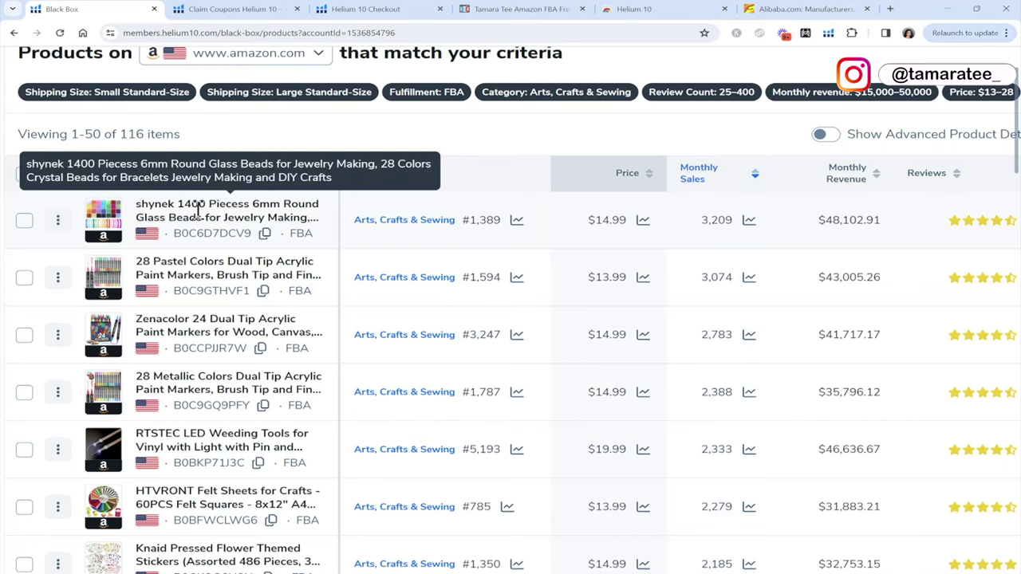
pyautogui.scroll(1, 198, 209)
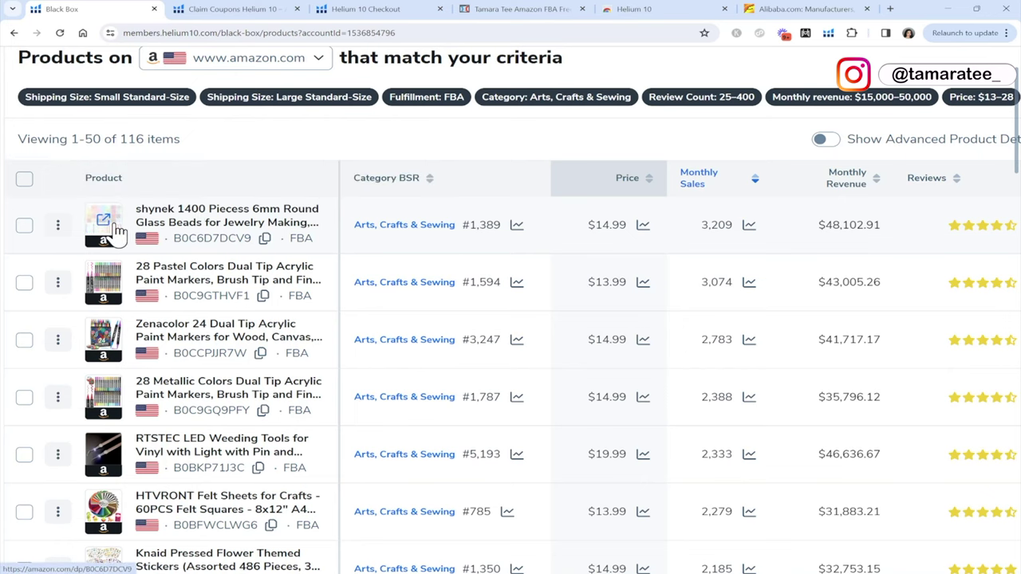
pyautogui.moveTo(114, 230)
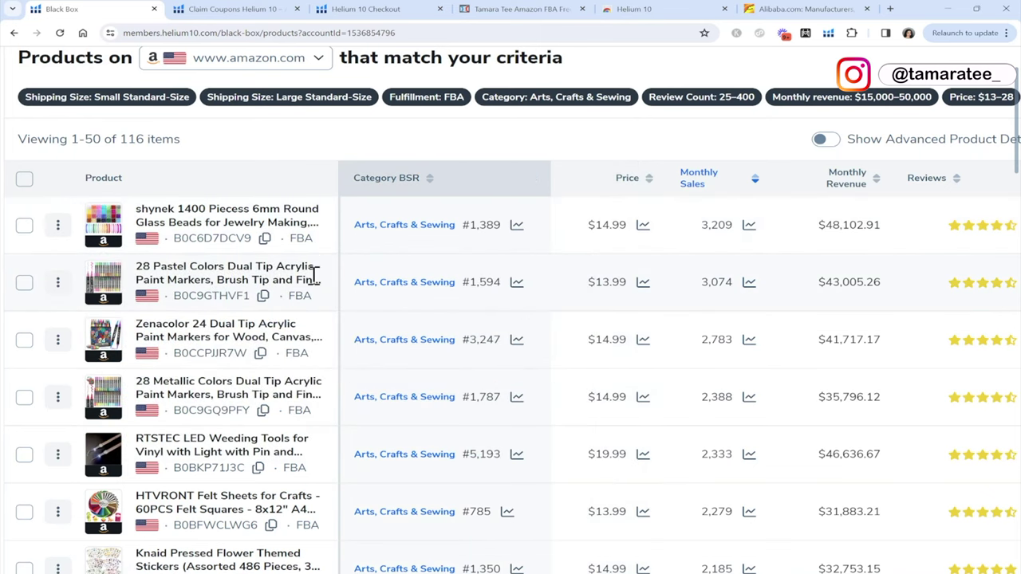
# - Preview the HTVRONT Felt Sheets for Crafts product details and open its listing on Amazon
pyautogui.scroll(-1, 315, 273)
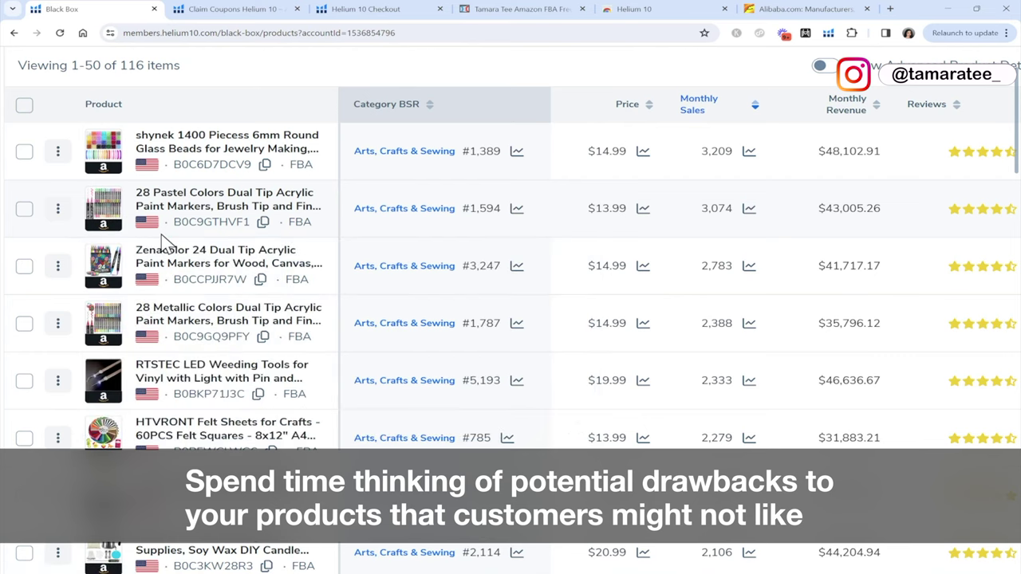
pyautogui.scroll(-1, 176, 240)
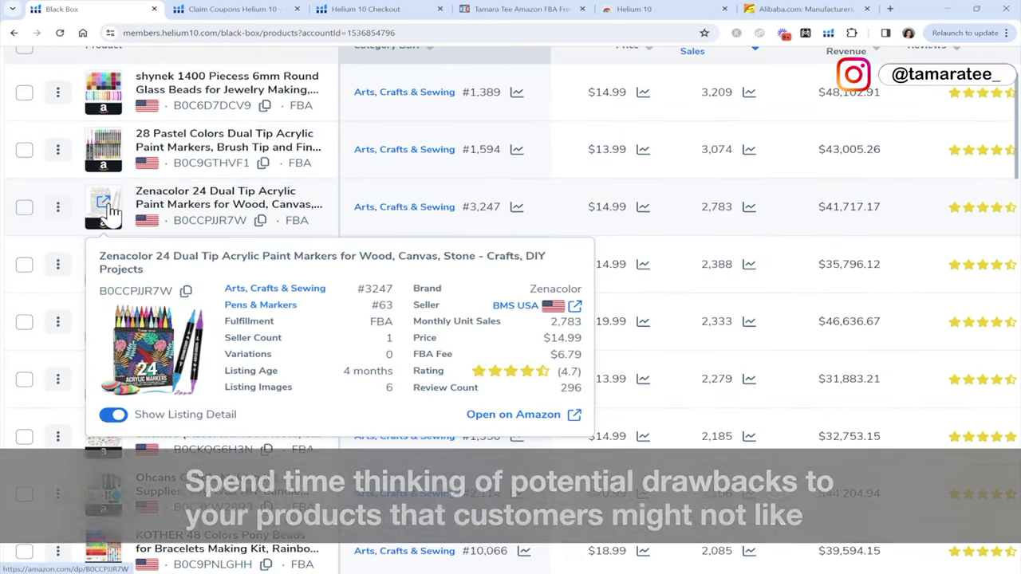
pyautogui.scroll(-2, 211, 275)
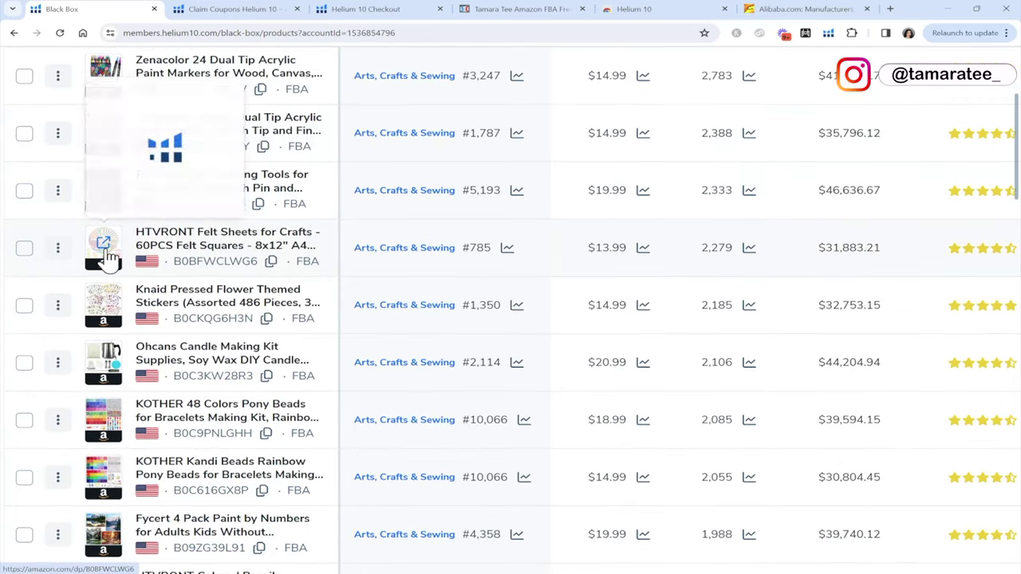
pyautogui.moveTo(108, 256)
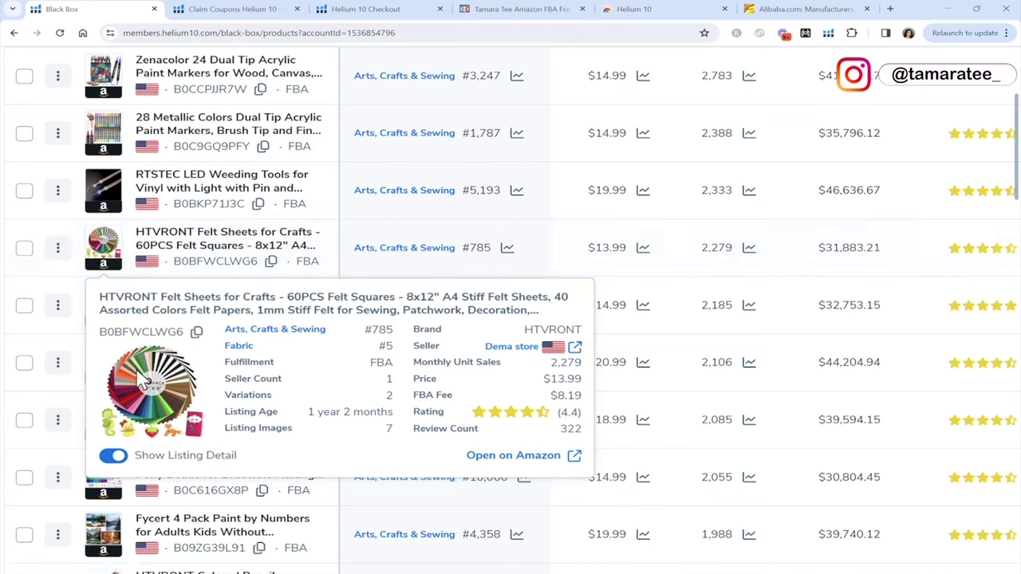
pyautogui.click(518, 455)
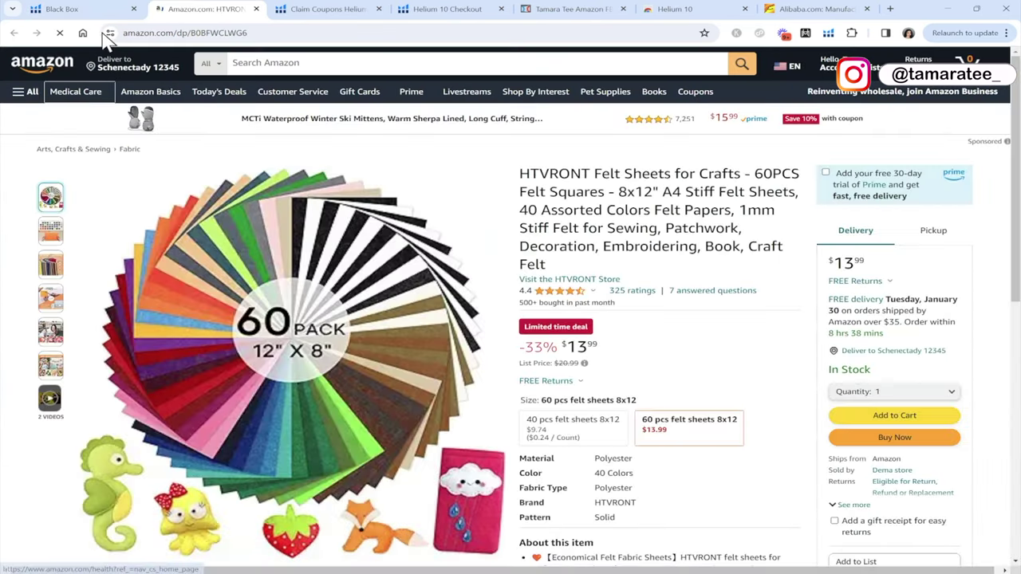
# - Return to the Black Box results and calculate 30% of the HTVRONT felt sheets' monthly revenue in Calculator as 31883 × 0.3
pyautogui.click(64, 8)
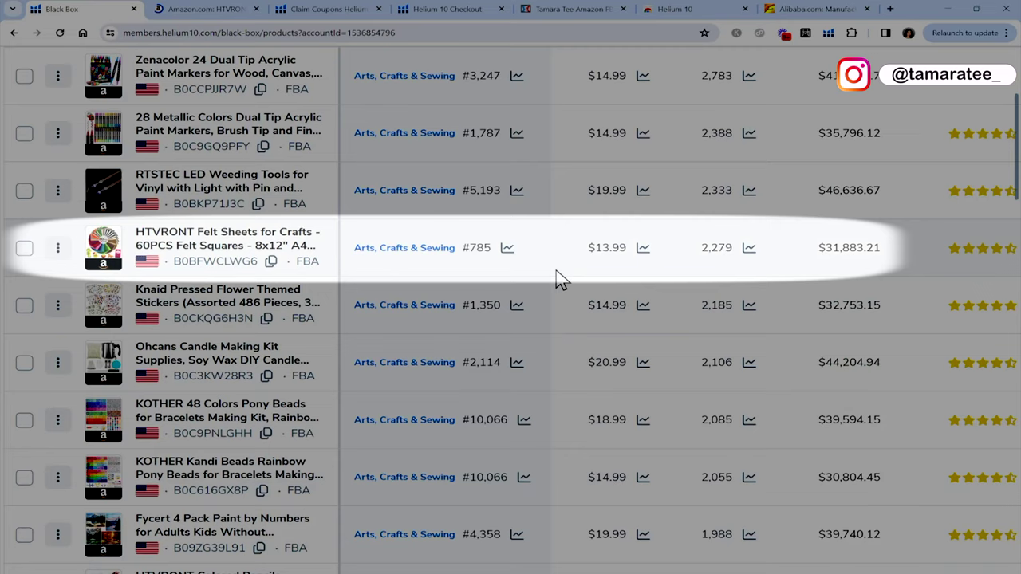
pyautogui.hscroll(2, 589, 282)
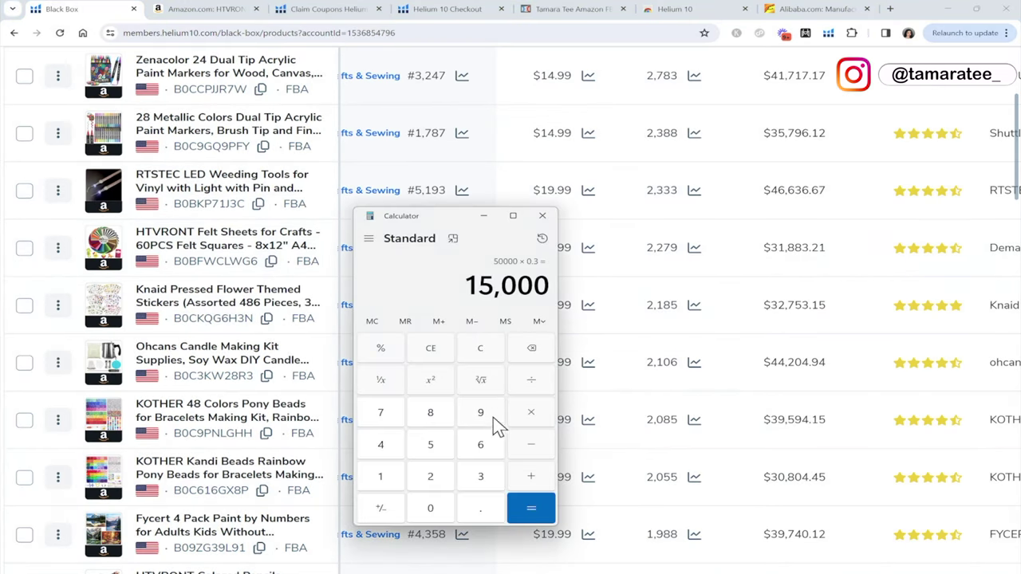
pyautogui.click(481, 351)
pyautogui.click(484, 478)
pyautogui.click(382, 478)
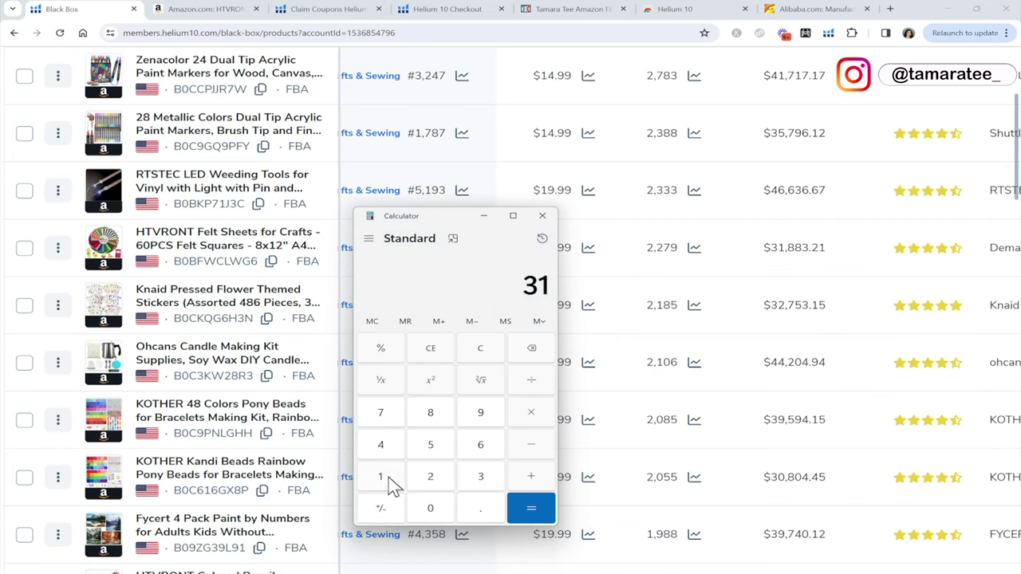
pyautogui.doubleClick(430, 414)
pyautogui.click(474, 477)
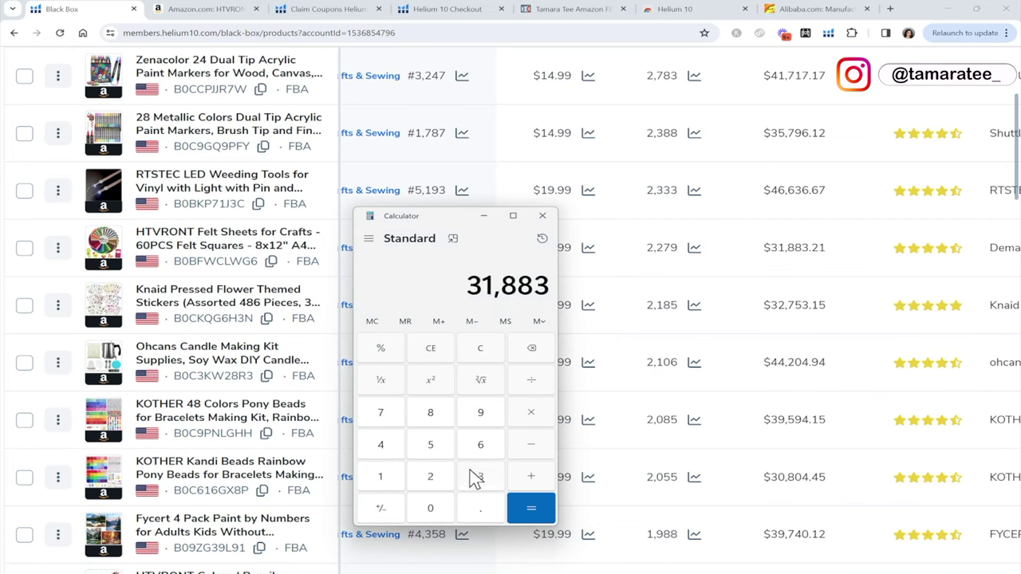
pyautogui.click(531, 415)
pyautogui.click(486, 508)
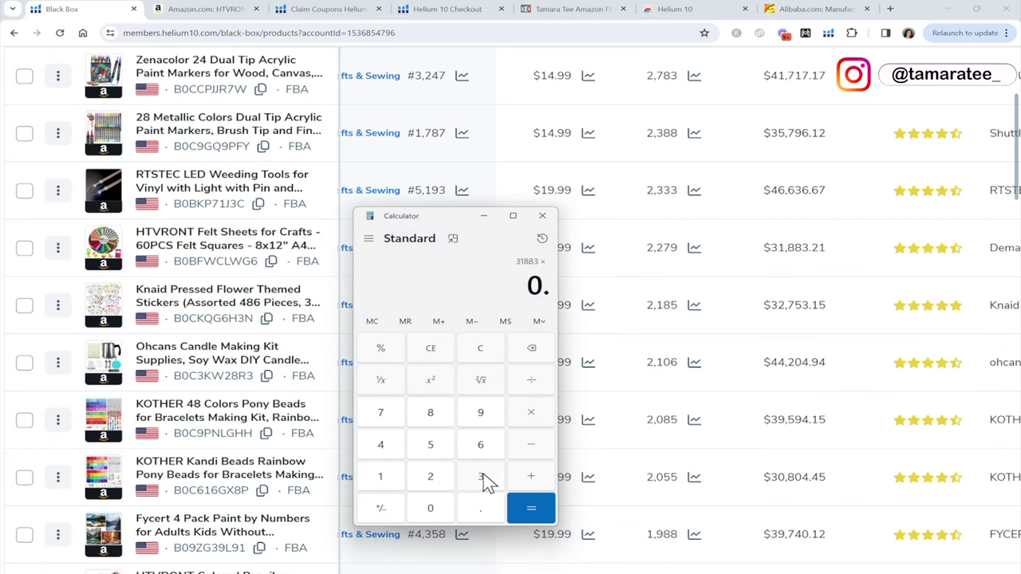
pyautogui.click(483, 478)
pyautogui.click(526, 513)
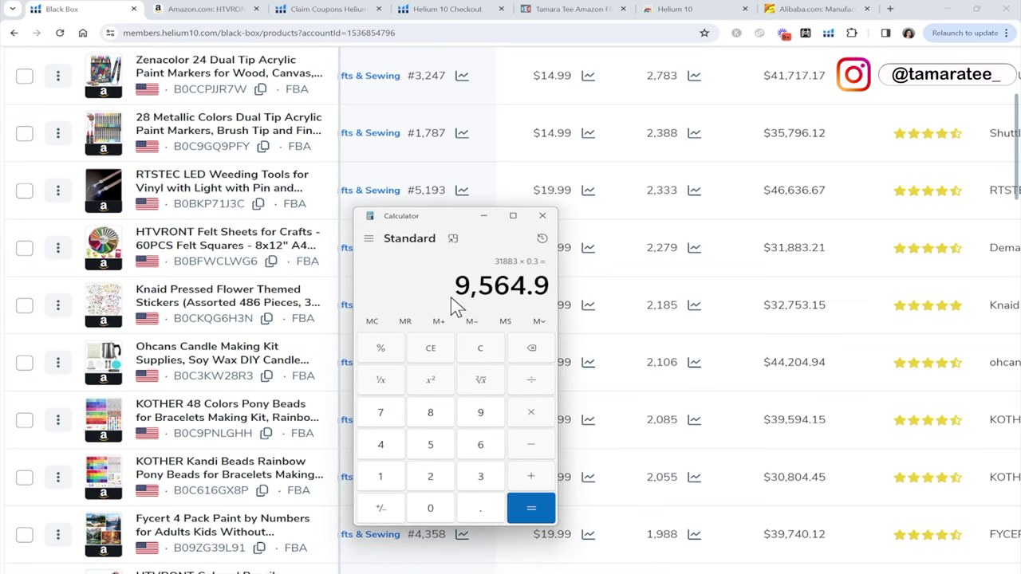
pyautogui.click(485, 219)
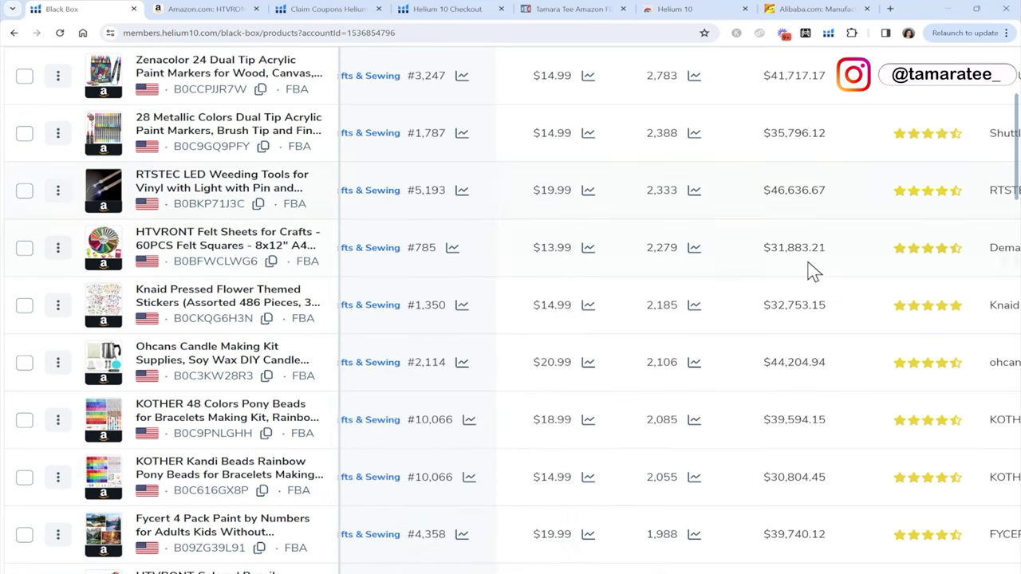
# - Examine the felt sheets' remaining product columns, including weight, storage fee, best sales period, age, variation count and sales to reviews
pyautogui.hscroll(10, 820, 268)
pyautogui.hscroll(6, 824, 269)
pyautogui.scroll(1, 827, 275)
pyautogui.hscroll(1, 832, 289)
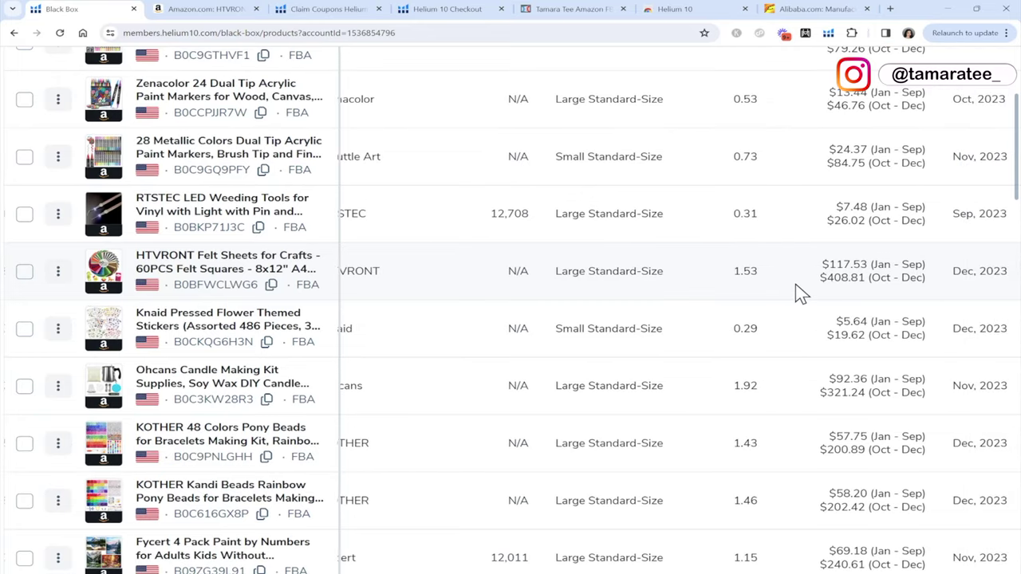
pyautogui.hscroll(3, 802, 293)
pyautogui.scroll(3, 802, 294)
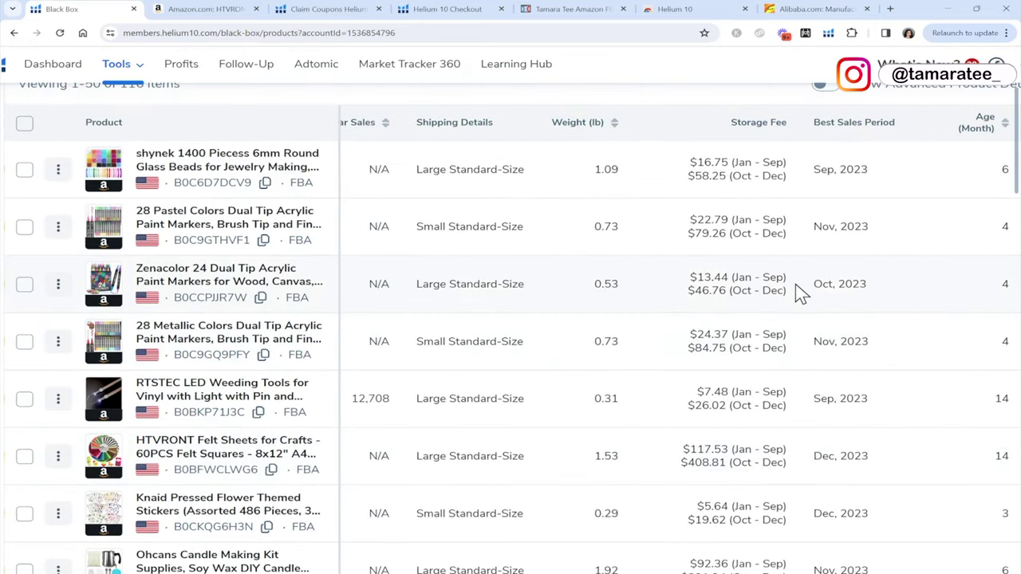
pyautogui.hscroll(3, 854, 467)
pyautogui.hscroll(6, 858, 469)
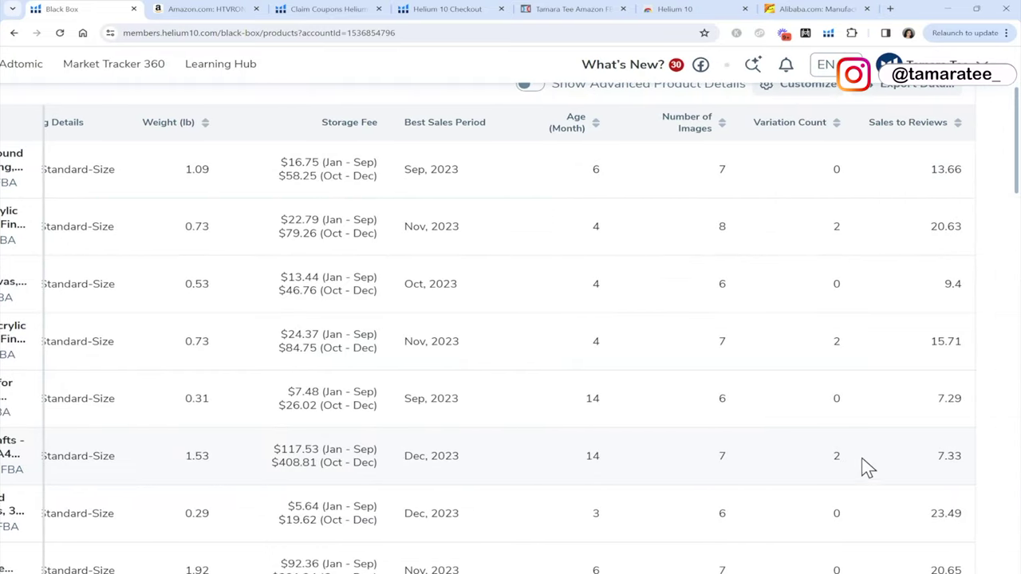
pyautogui.hscroll(-20, 764, 469)
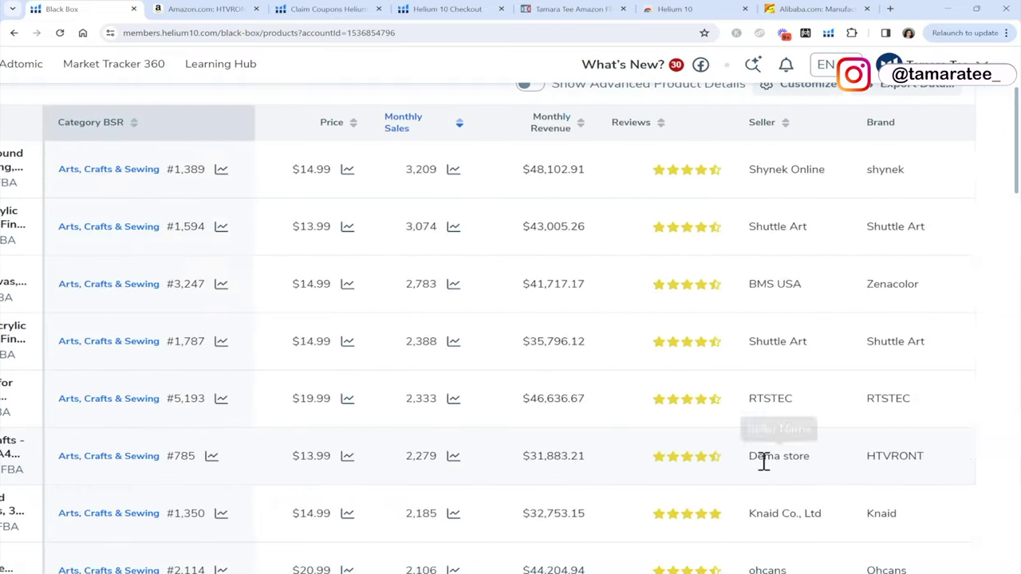
pyautogui.hscroll(-6, 763, 462)
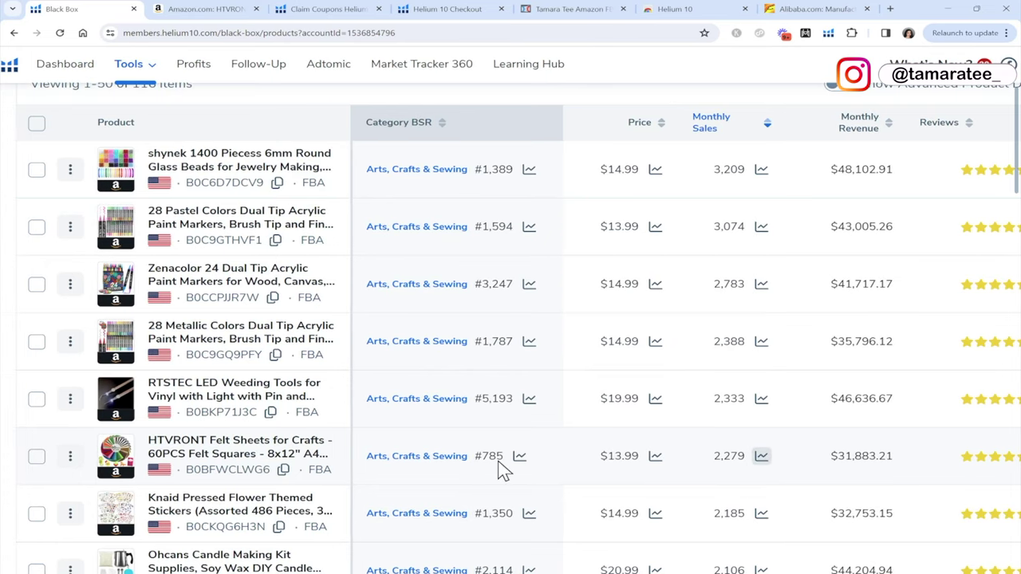
pyautogui.scroll(-1, 362, 435)
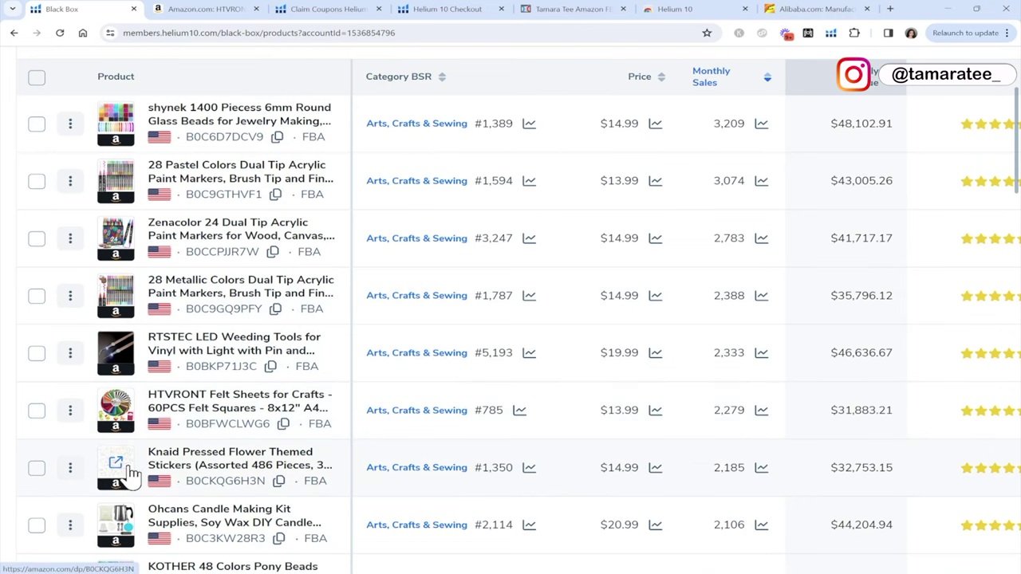
# - Preview the pastel paint markers, glass beads and Knaid Pressed Flower Themed Stickers details, and open the stickers' listing on Amazon
pyautogui.moveTo(132, 473)
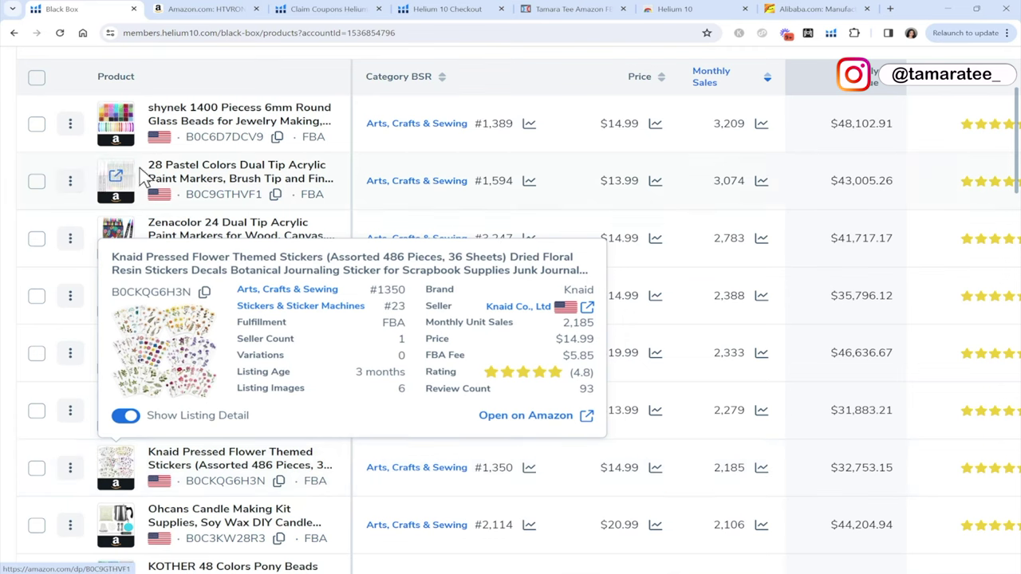
pyautogui.moveTo(117, 182)
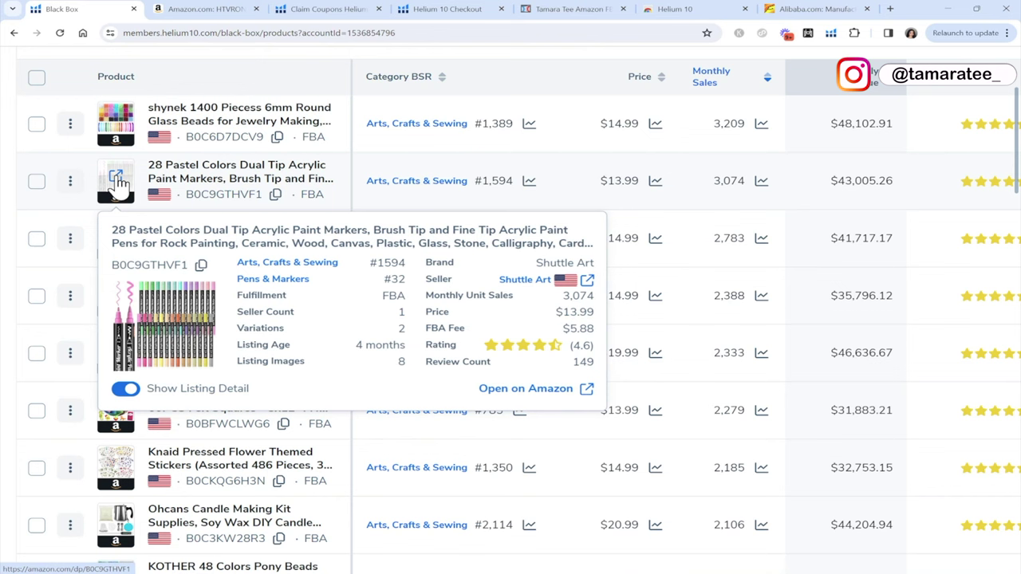
pyautogui.moveTo(117, 128)
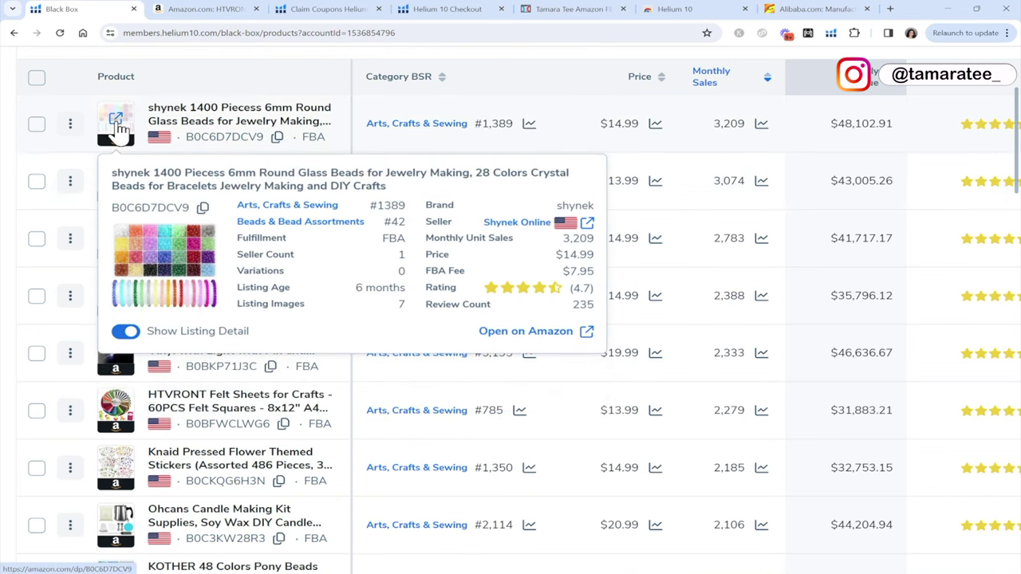
pyautogui.moveTo(134, 470)
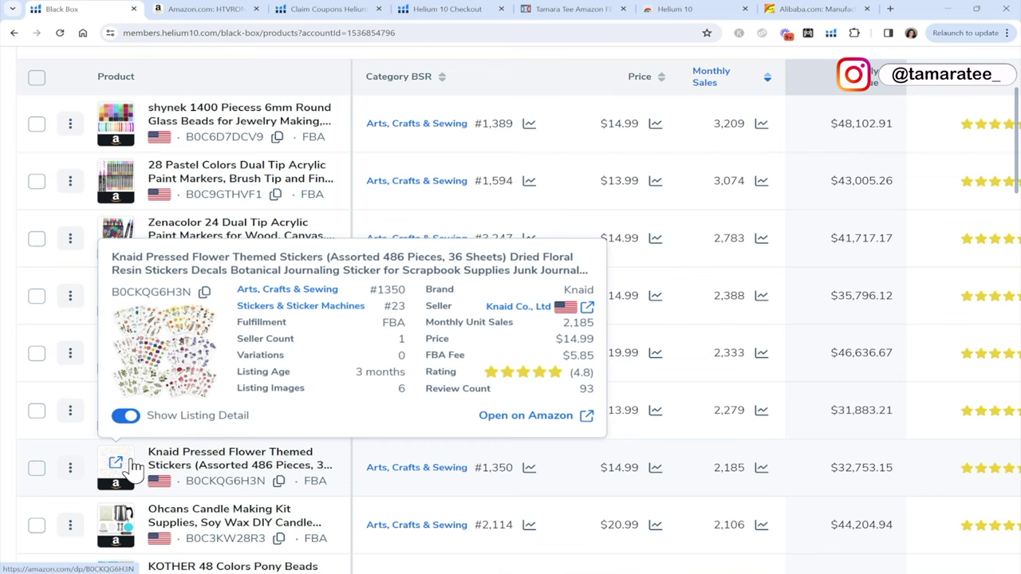
pyautogui.click(498, 417)
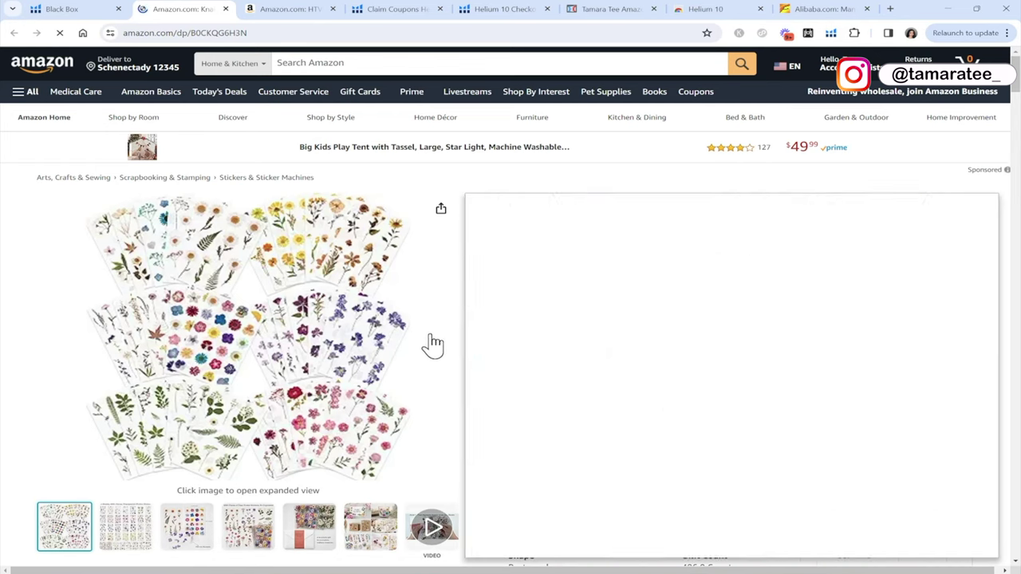
# - Copy "Felt Sheets for Crafts" from the HTVRONT listing title and search Amazon for it
pyautogui.click(289, 9)
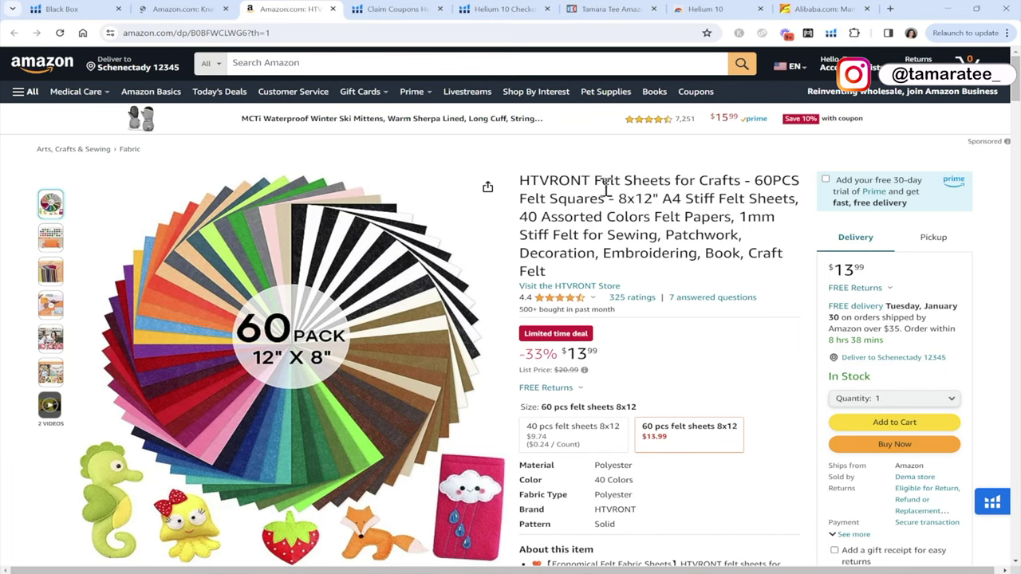
pyautogui.moveTo(596, 182); pyautogui.dragTo(741, 182)
pyautogui.hotkey('ctrl', 'c')
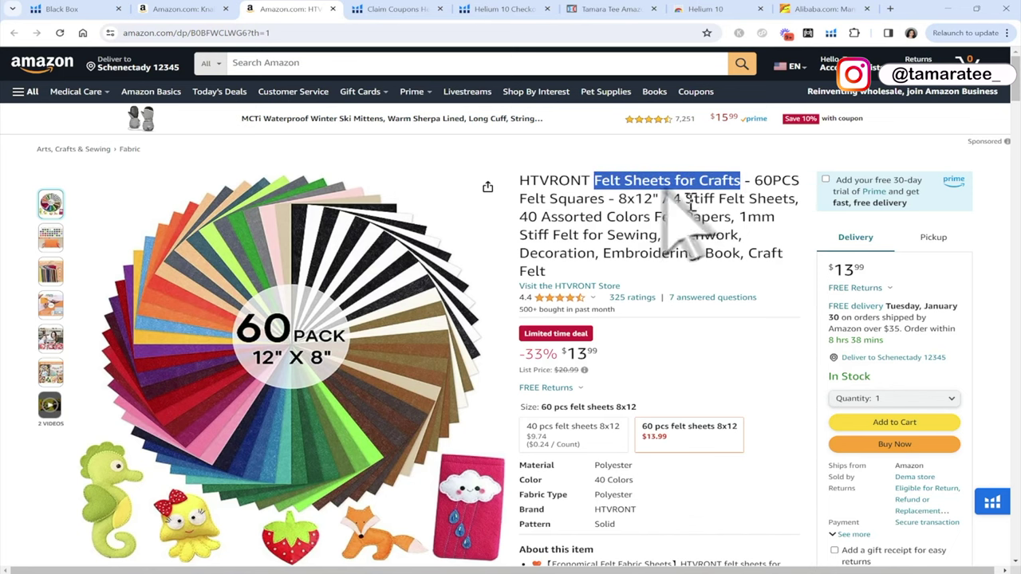
pyautogui.click(692, 212)
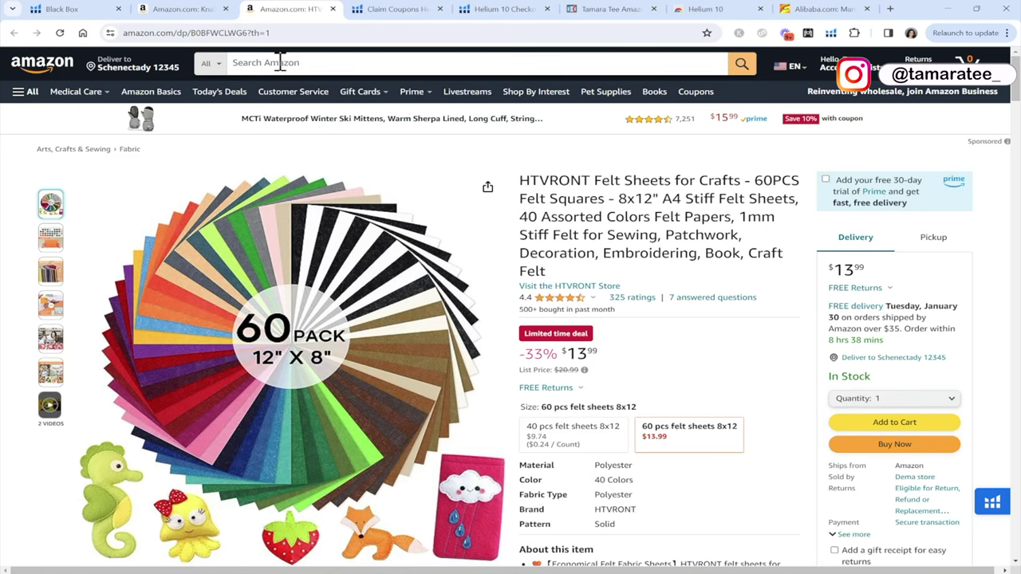
pyautogui.click(272, 64)
pyautogui.hotkey('ctrl', 'v')
pyautogui.press('Return')
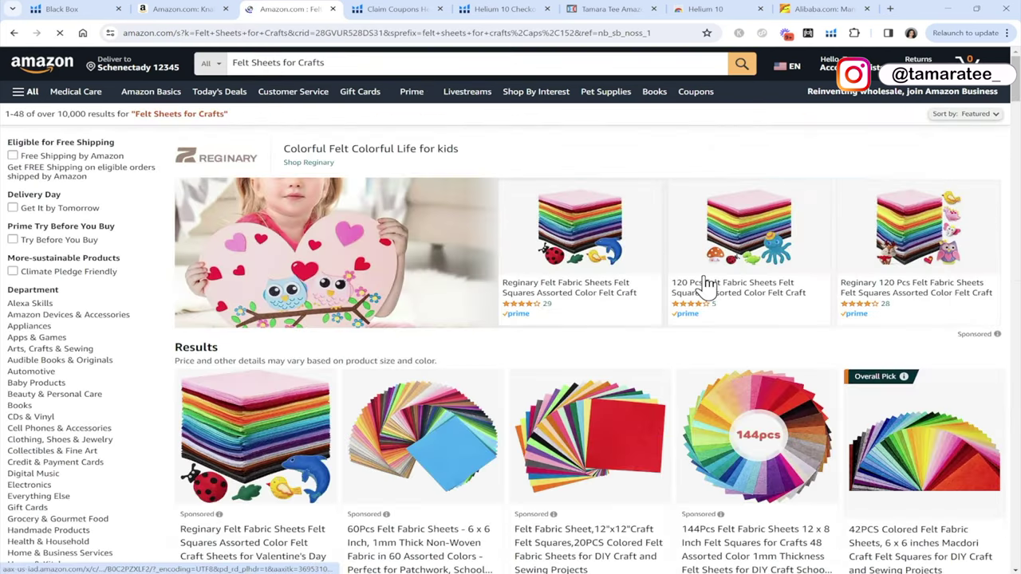
# - Browse the felt sheets search results, run Helium 10's Xray Amazon Product Research on them, and reopen the extension's tool list
pyautogui.scroll(-2, 705, 284)
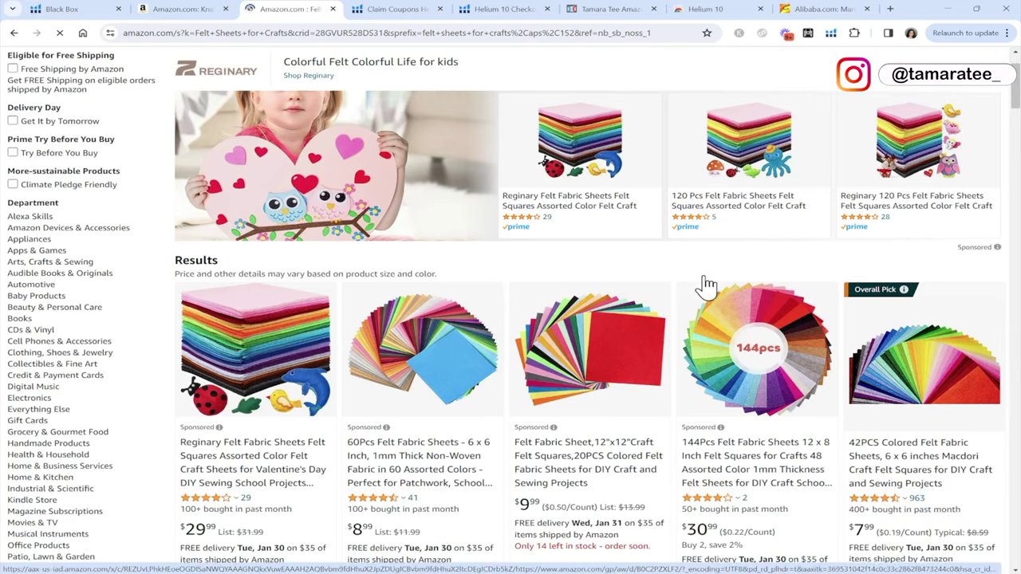
pyautogui.scroll(-3, 706, 279)
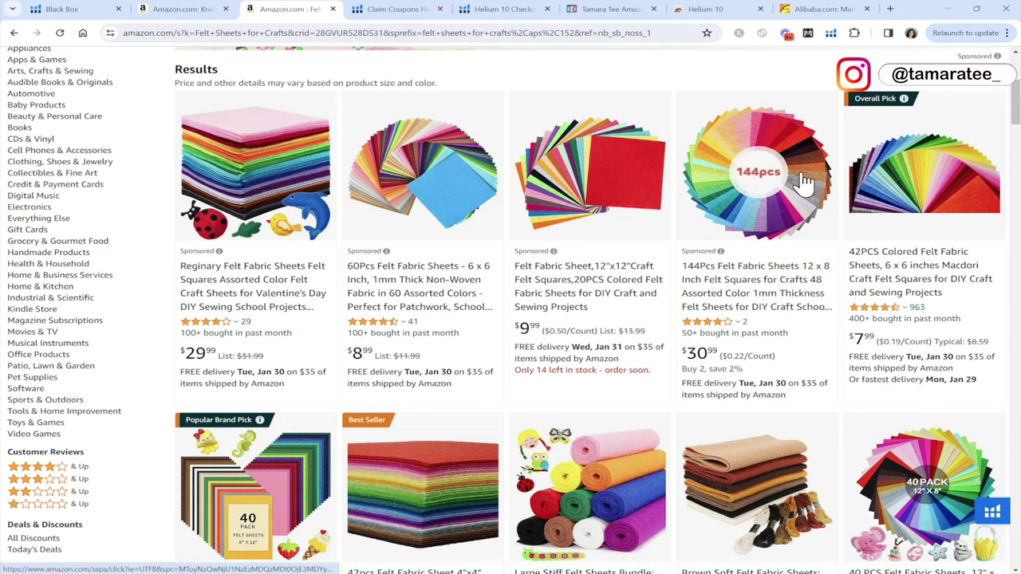
pyautogui.click(832, 35)
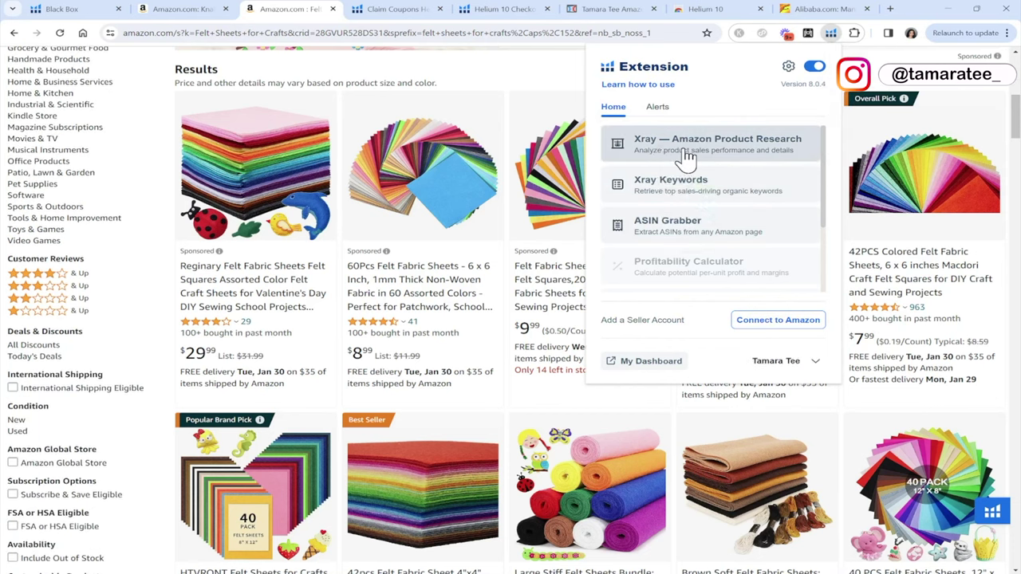
pyautogui.click(687, 154)
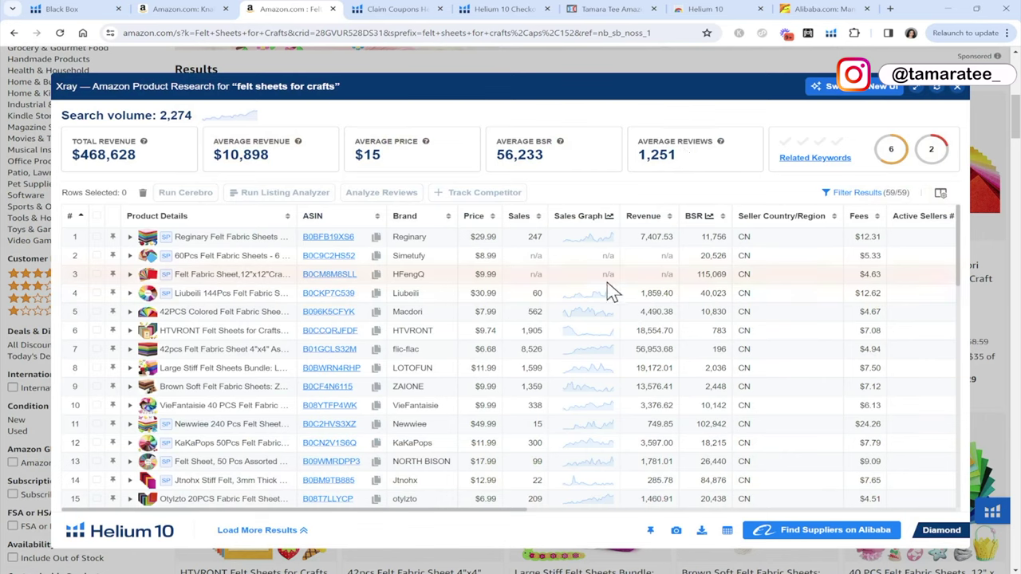
pyautogui.click(831, 33)
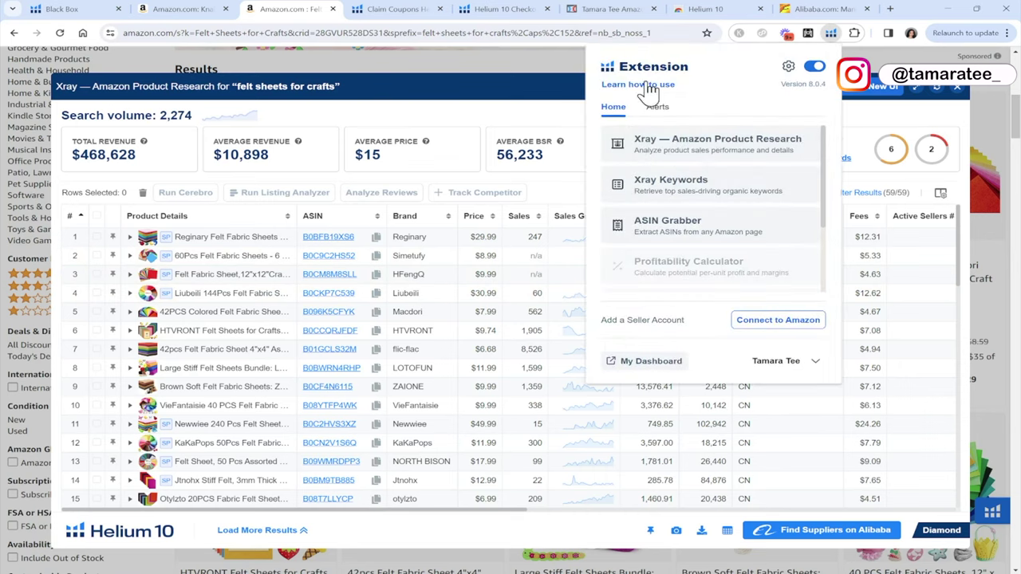